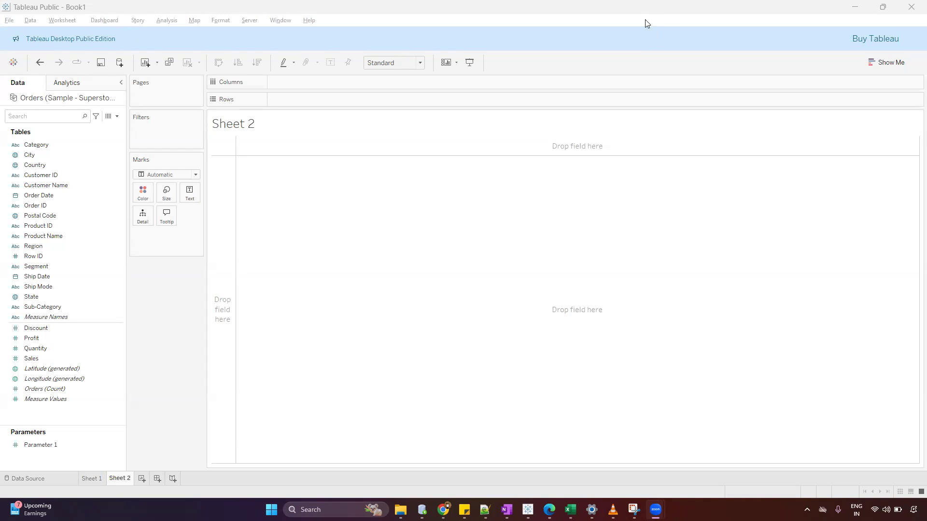
Build a crosstab with Category on rows, Sub-Category on columns and Sales as the text values.
click(86, 145)
drag(71, 145, 317, 103)
drag(66, 308, 351, 82)
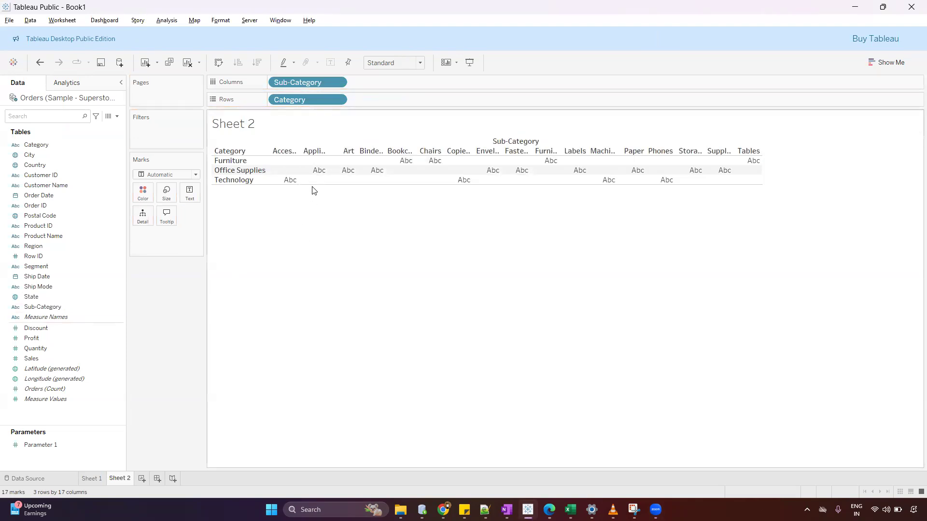
drag(314, 188, 317, 223)
drag(31, 358, 182, 194)
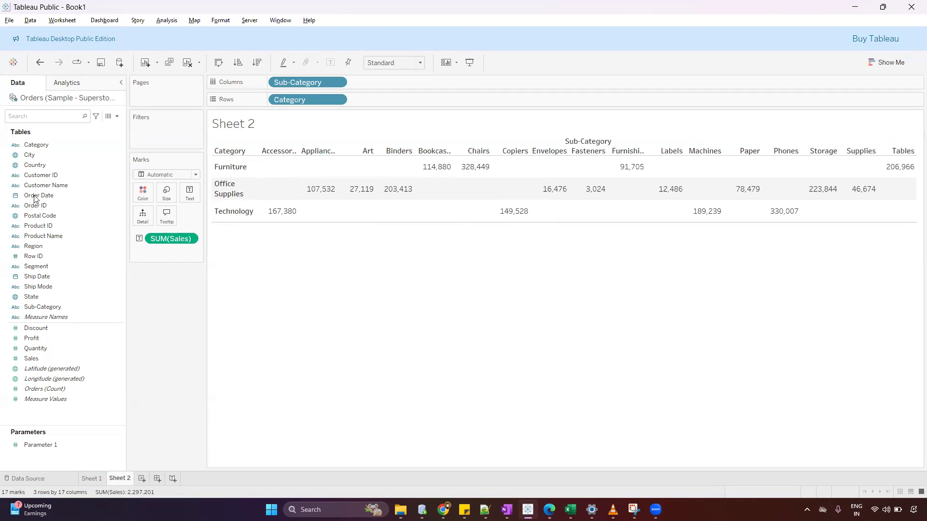
drag(216, 172, 327, 179)
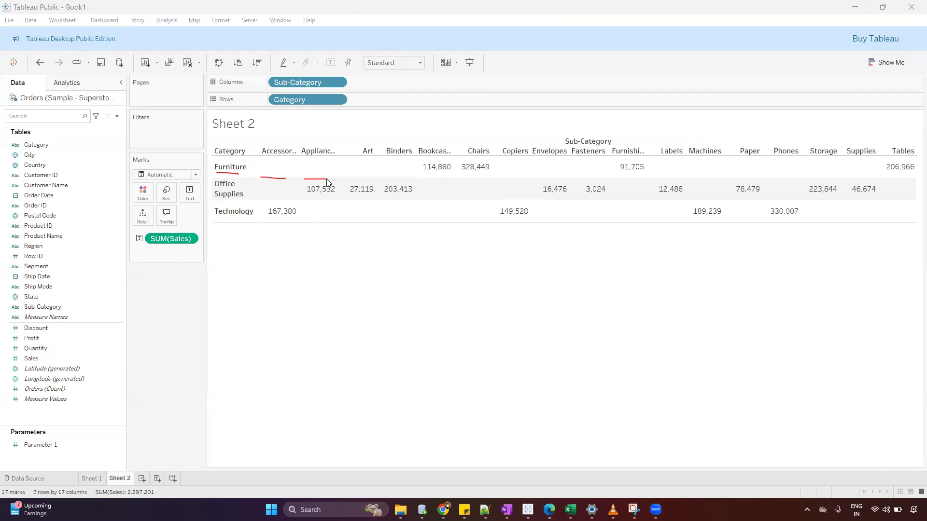
drag(389, 178, 403, 177)
drag(426, 178, 484, 174)
mouse_move(284, 159)
mouse_down()
mouse_move(264, 174)
mouse_move(288, 164)
mouse_move(282, 158)
mouse_move(372, 179)
mouse_move(379, 168)
mouse_move(407, 169)
mouse_move(401, 181)
mouse_move(407, 172)
mouse_up()
mouse_move(332, 185)
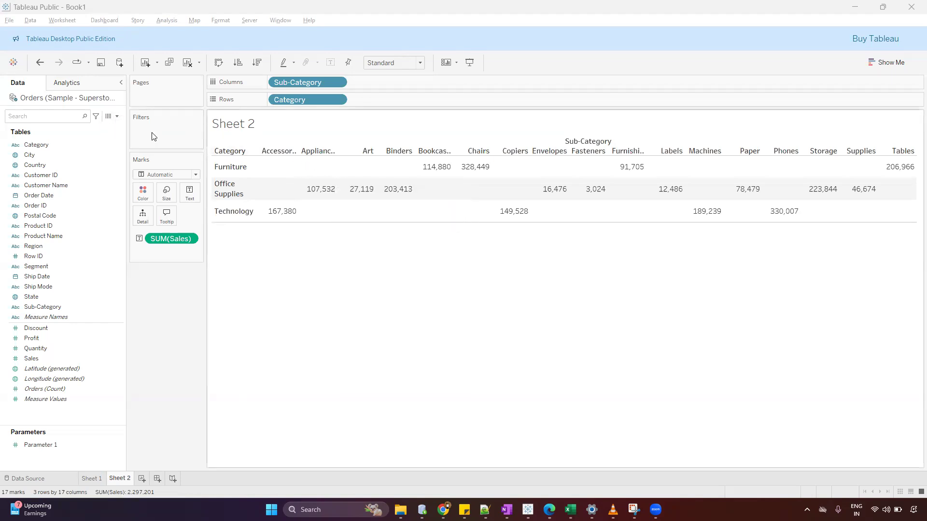
Define a new calculated field named ZN with the formula ZN(SUM([Sales])).
click(117, 116)
click(107, 128)
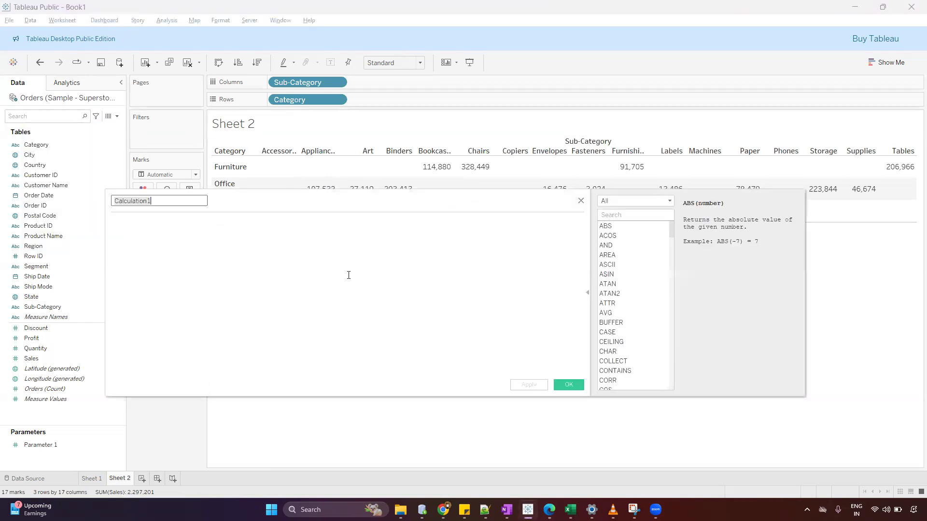
text(ZN)
key(Tab)
text(ZN)
key(Return)
text(SUM)
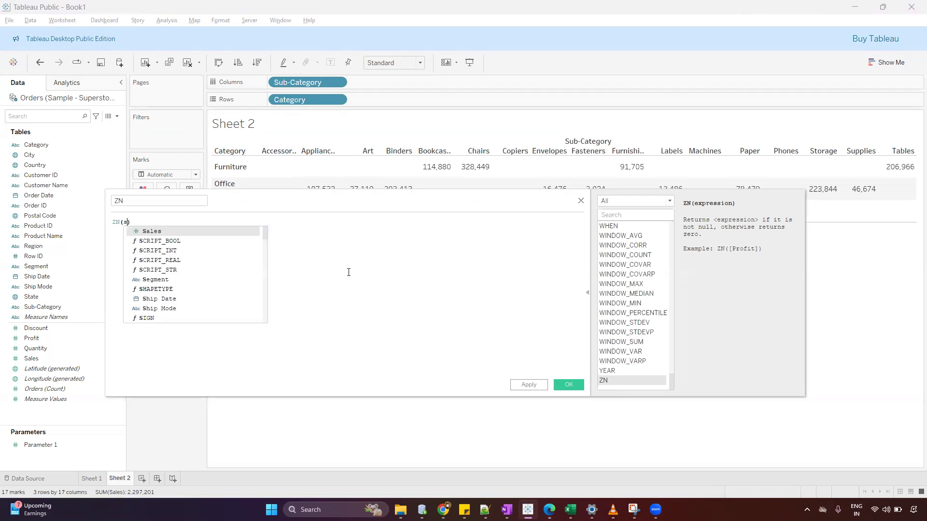
key(Return)
text([Sales])
key(Return)
key(End)
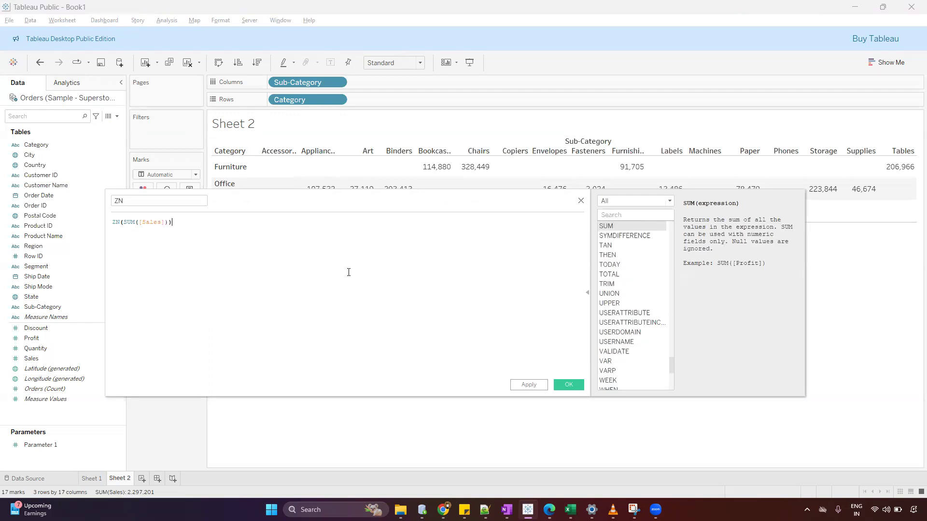
drag(332, 209, 341, 231)
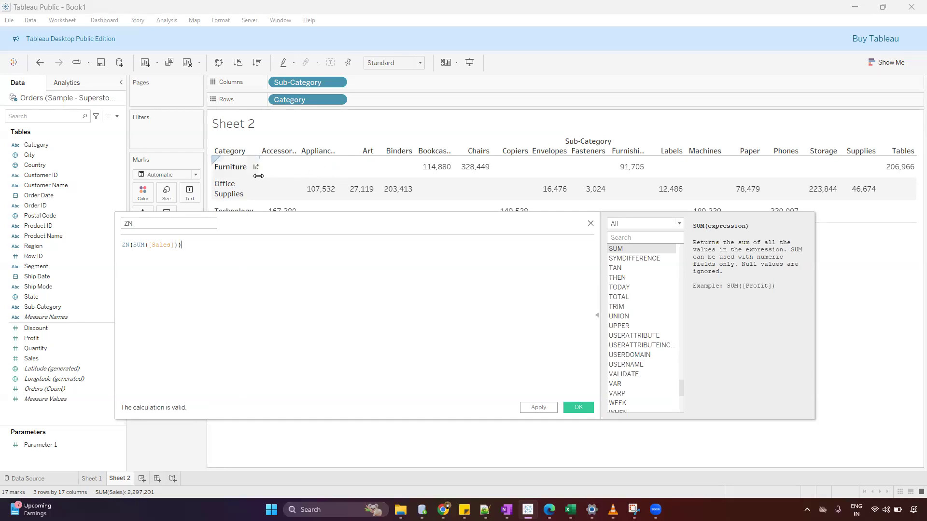
click(229, 169)
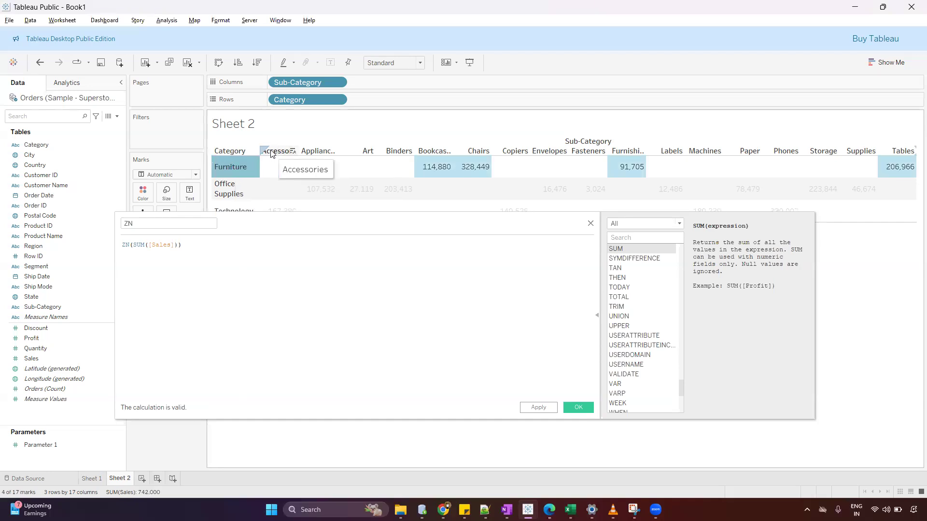
click(270, 166)
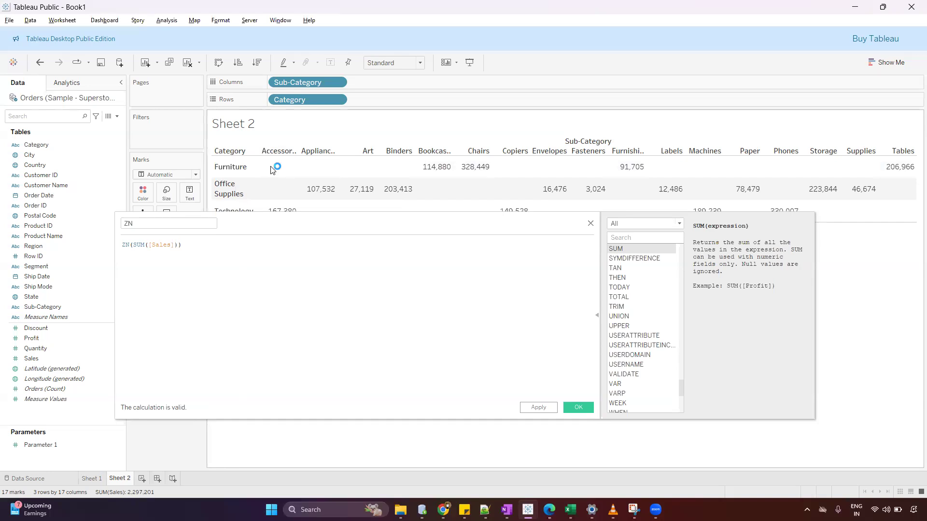
click(125, 247)
drag(134, 245, 168, 245)
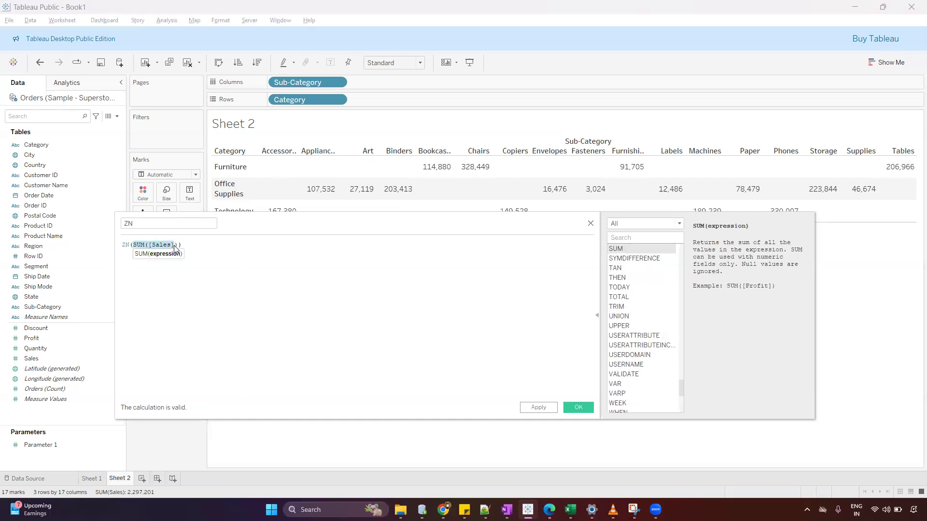
Save the ZN calculation and show it as text beside Sales in the crosstab.
click(579, 408)
drag(75, 368, 195, 189)
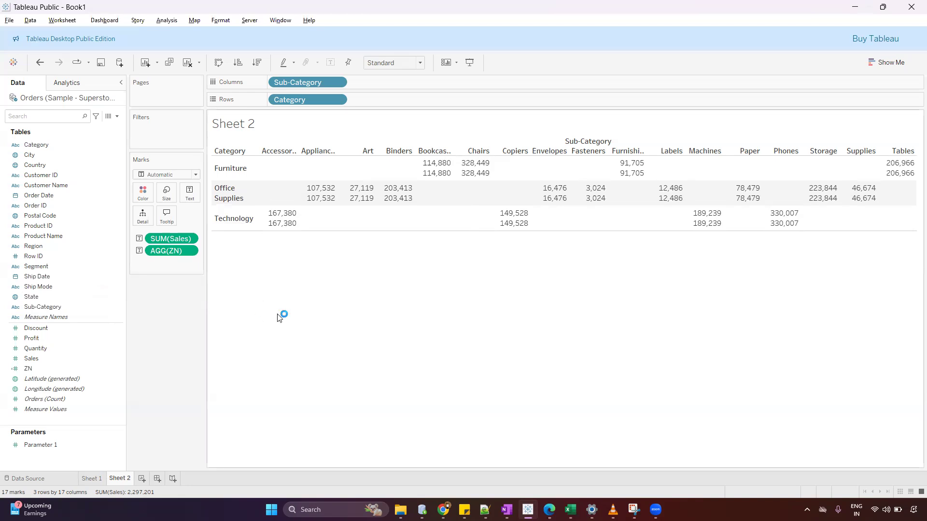
Switch to the Book1 workbook in Excel and enter the headers Category, SubCategory and Sales in A1:C1.
mouse_move(570, 510)
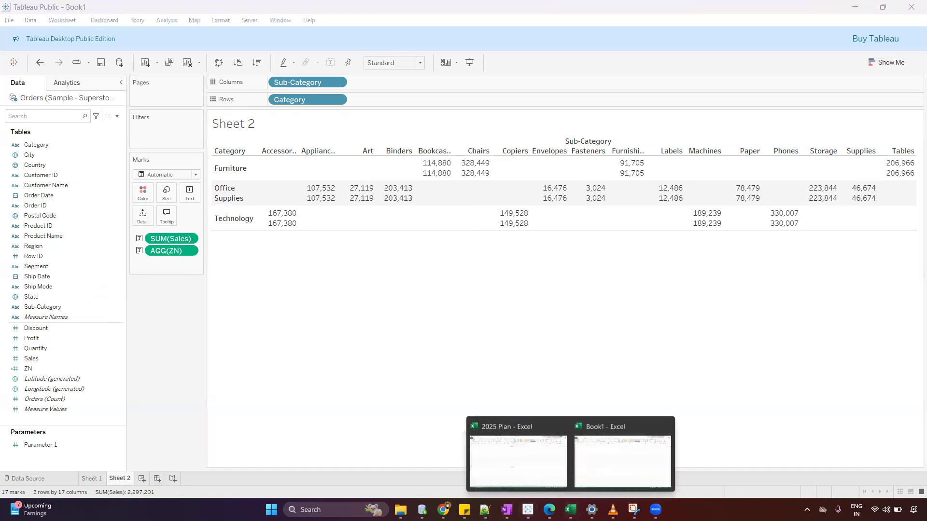
click(614, 457)
click(237, 194)
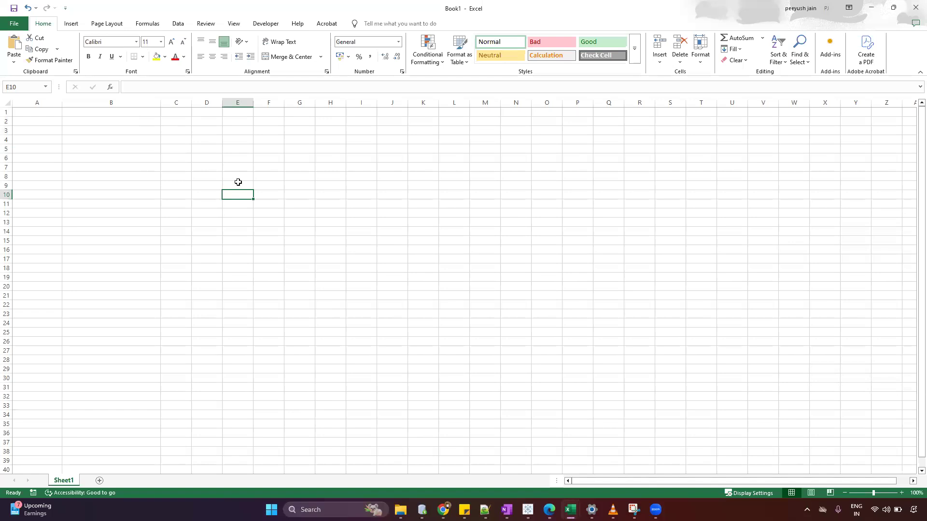
click(47, 111)
text(Category)
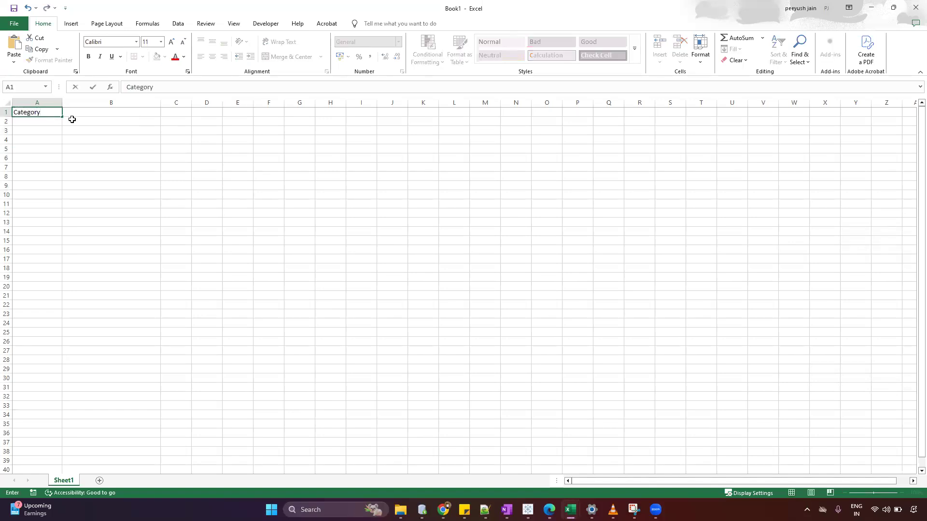
key(Tab)
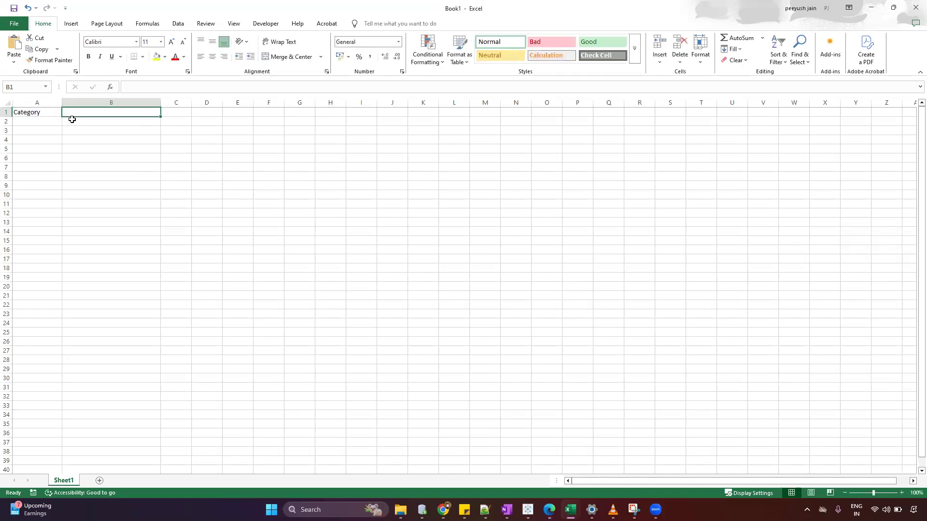
text(SubCategir)
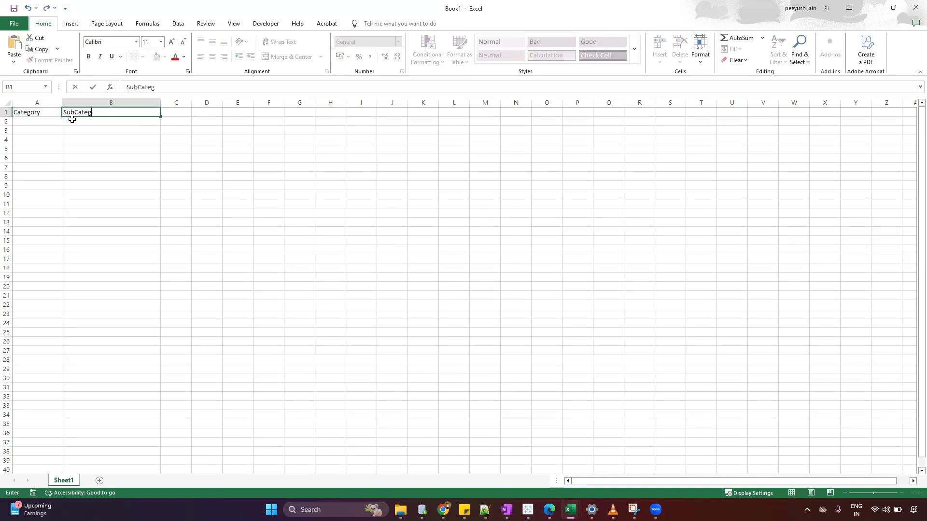
key(Tab)
text(Sales)
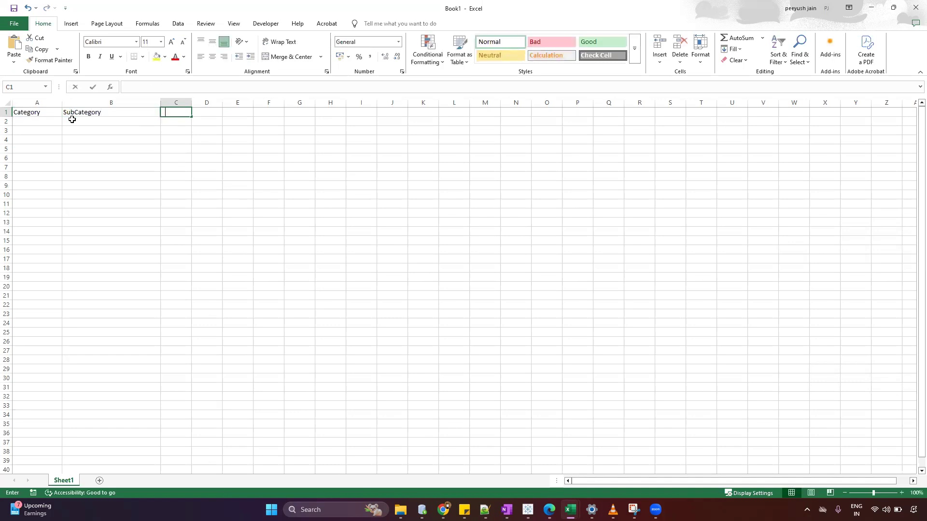
Copy the category name Furniture from its alias in Tableau into cell A2 of the Excel sheet.
click(63, 122)
click(54, 120)
key(alt+Tab)
right_click(220, 176)
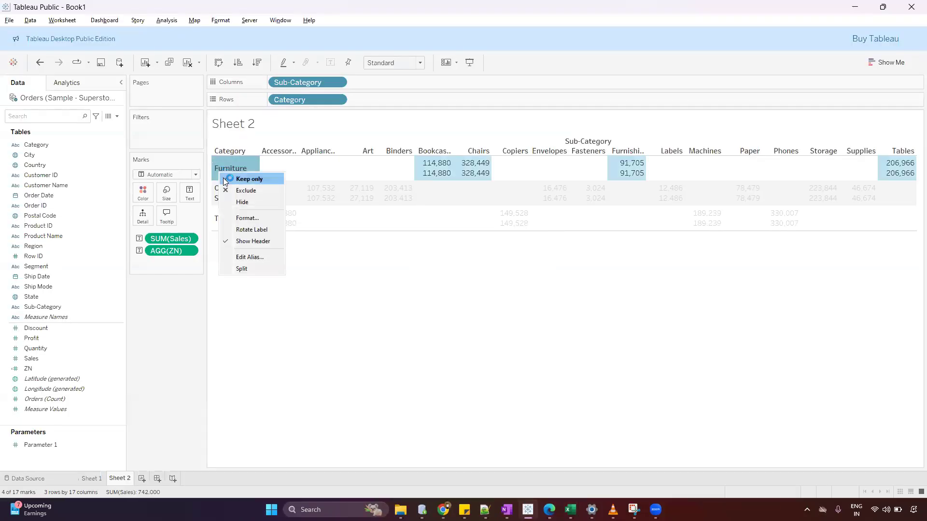
click(234, 254)
key(ctrl+c)
key(alt+Tab)
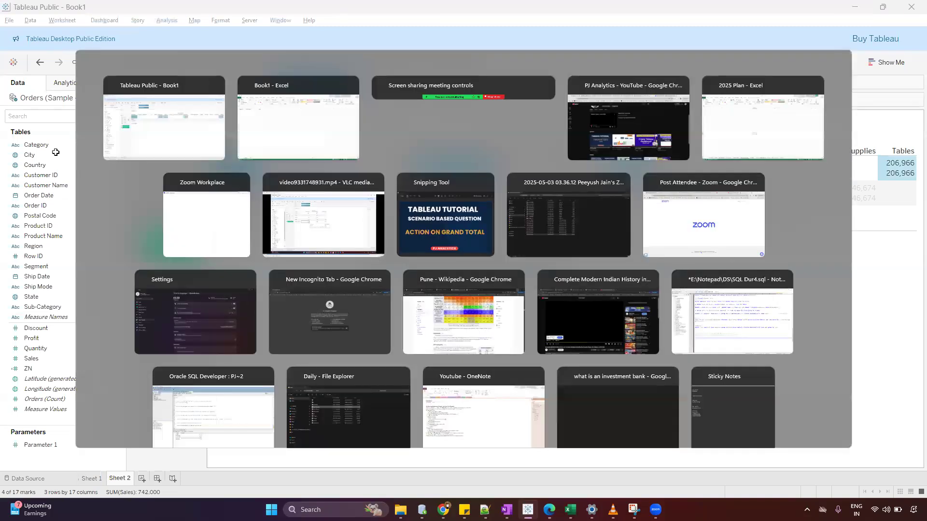
key(ctrl+v)
key(alt+Tab)
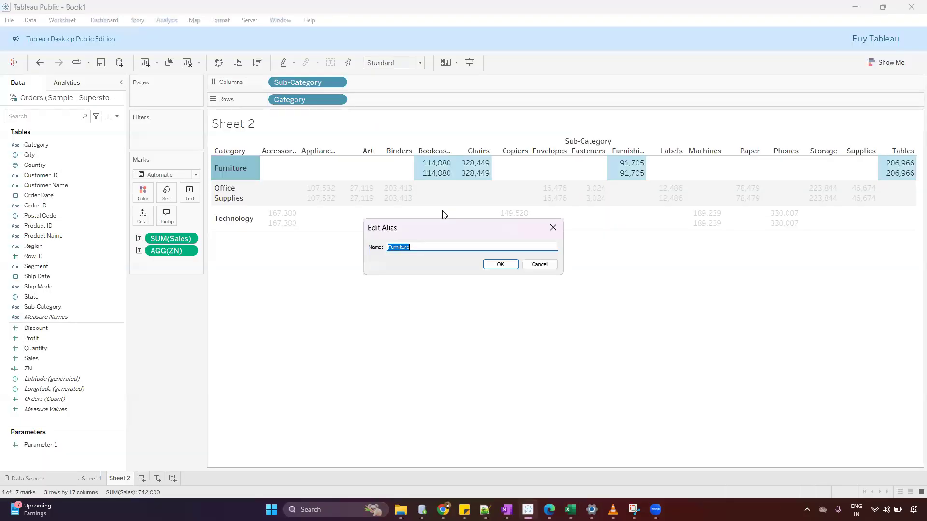
click(536, 265)
Copy the sub-category name Bookcases from its alias in Tableau into cell B2 of the Excel sheet.
click(430, 150)
right_click(430, 150)
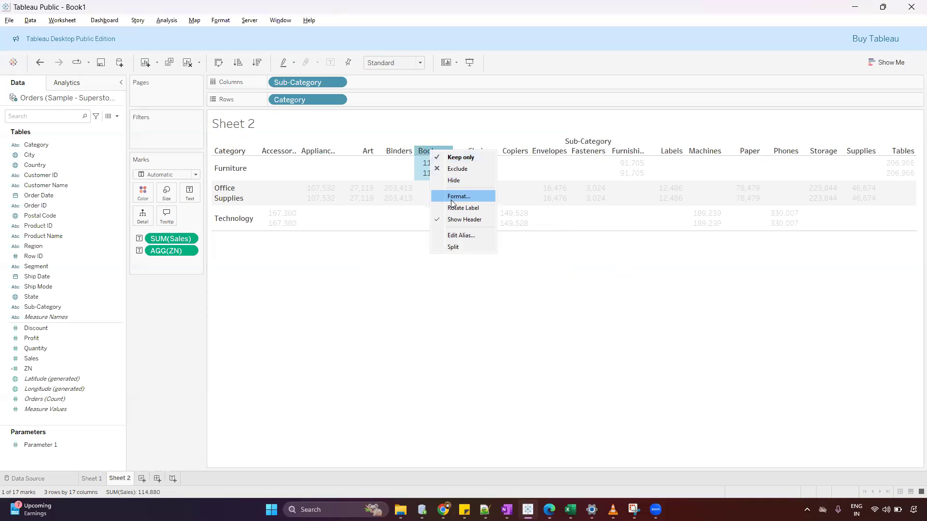
click(457, 228)
key(ctrl+c)
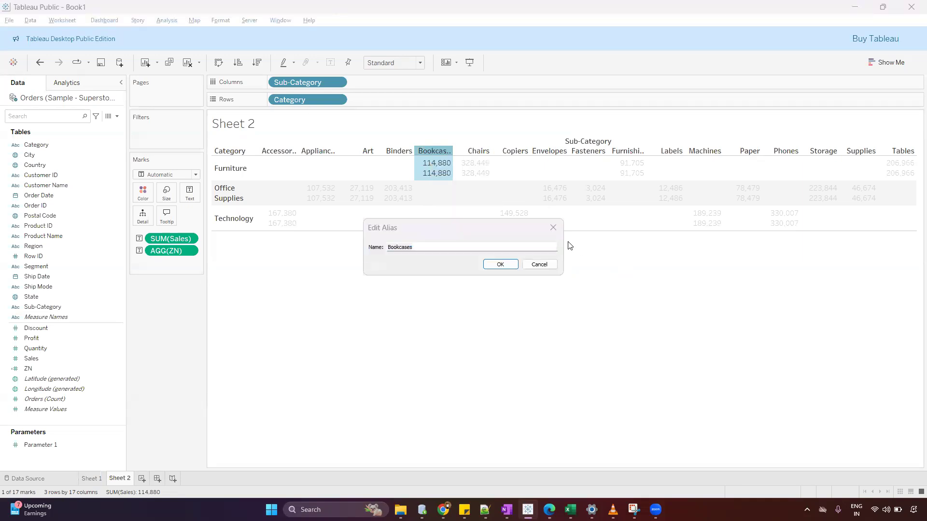
key(alt+Tab)
click(131, 122)
key(ctrl+v)
key(alt+Tab)
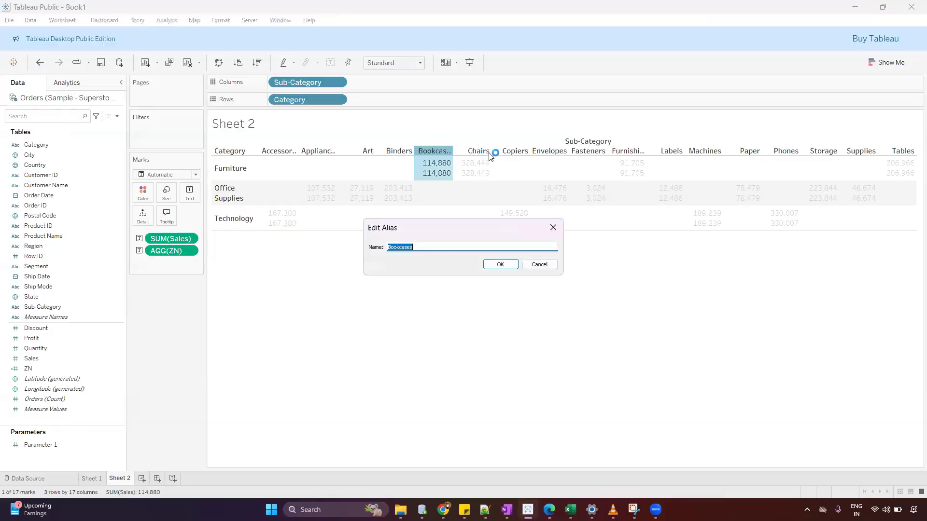
click(536, 263)
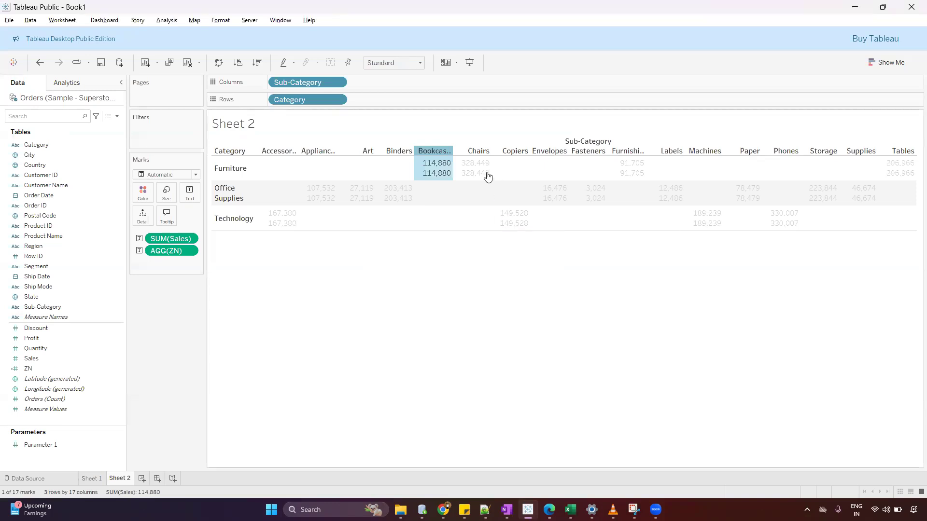
Copy the sub-category name Chairs from its alias in Tableau into cell B3 of the Excel sheet.
right_click(477, 151)
click(500, 236)
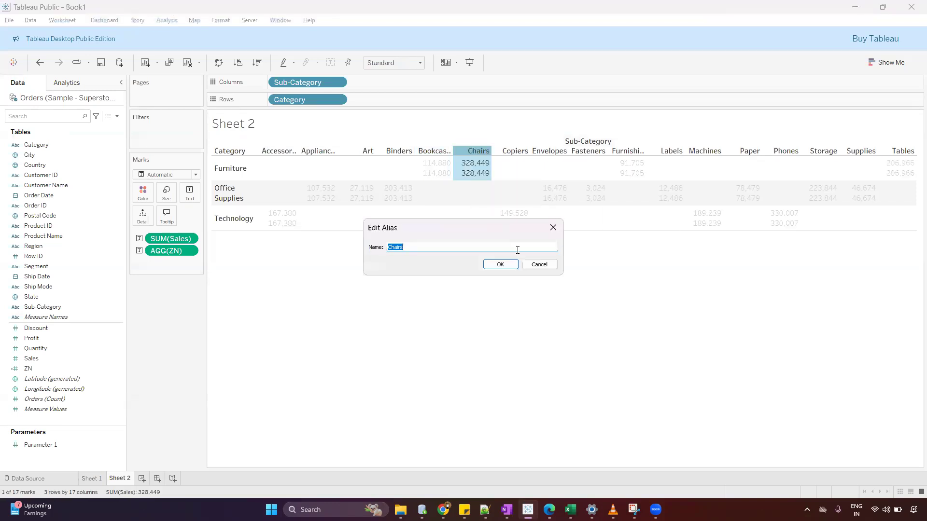
key(ctrl+c)
key(alt+Tab)
click(532, 267)
click(104, 131)
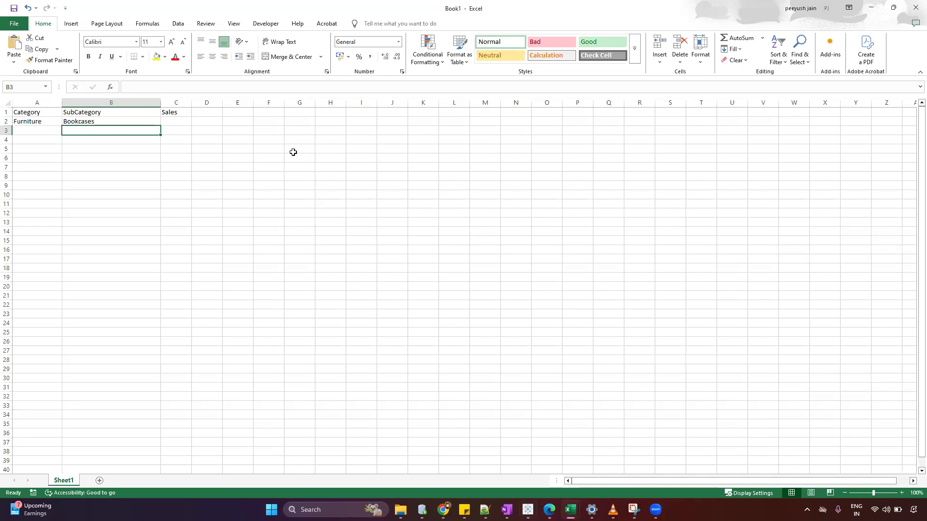
key(ctrl+v)
key(alt+Tab)
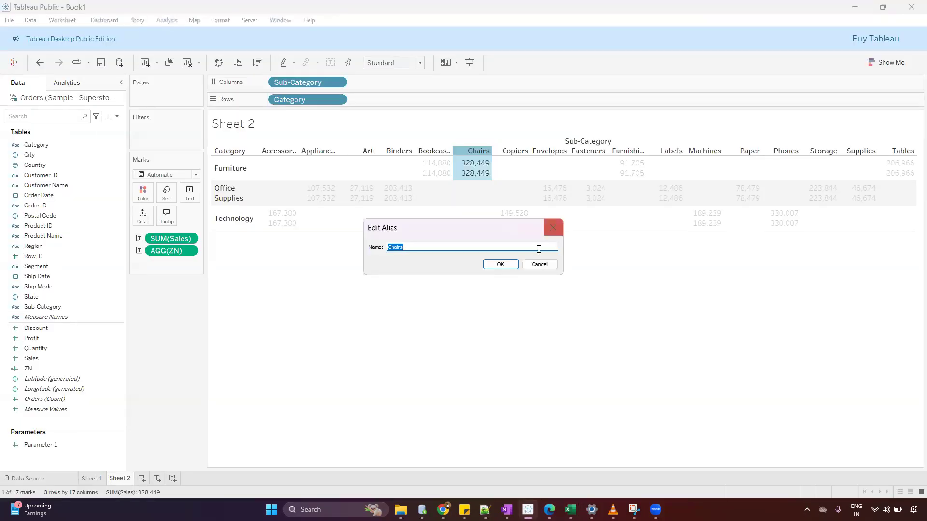
click(539, 267)
Copy the sub-category name Copiers from its alias in Tableau into cell B4 of the Excel sheet.
click(510, 150)
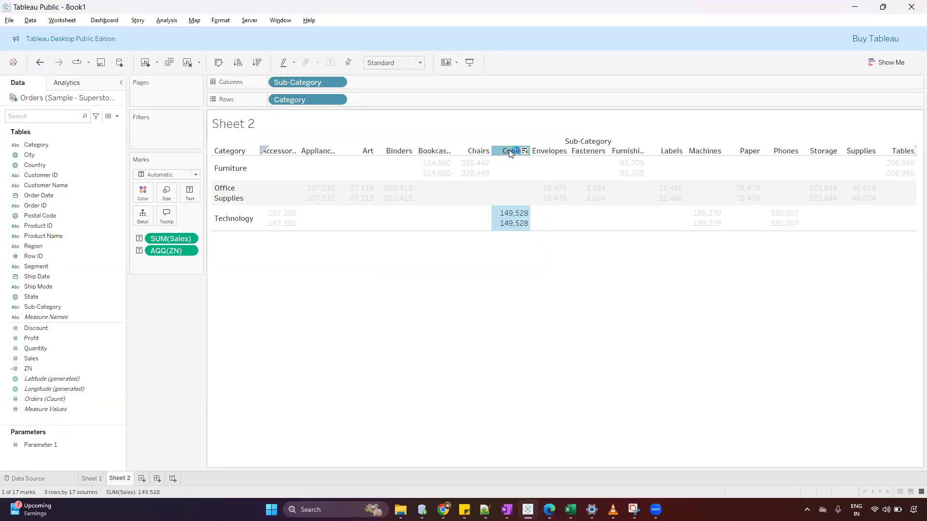
right_click(509, 151)
click(540, 235)
key(alt+Tab)
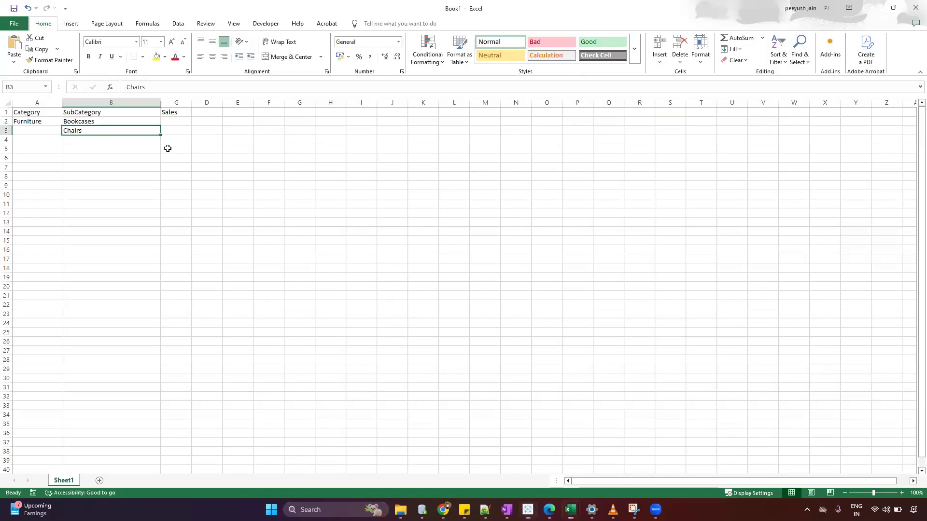
click(125, 138)
key(ctrl+v)
Enter Sales values of 100 for Bookcases and 200 for Chairs.
click(189, 125)
text(100)
key(Return)
text(200)
key(Return)
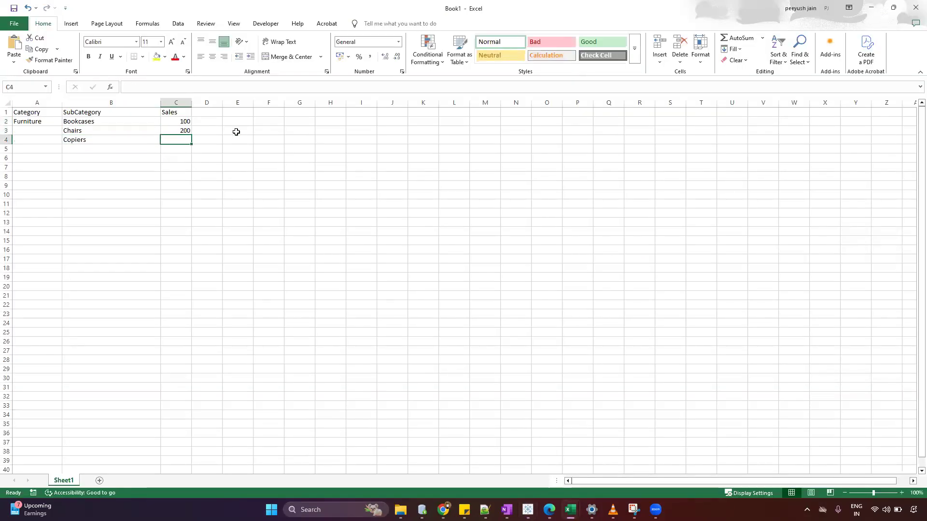
Fill the Furniture category down from cell A2 into the empty Category cells below.
key(Left)
key(Left)
key(Up)
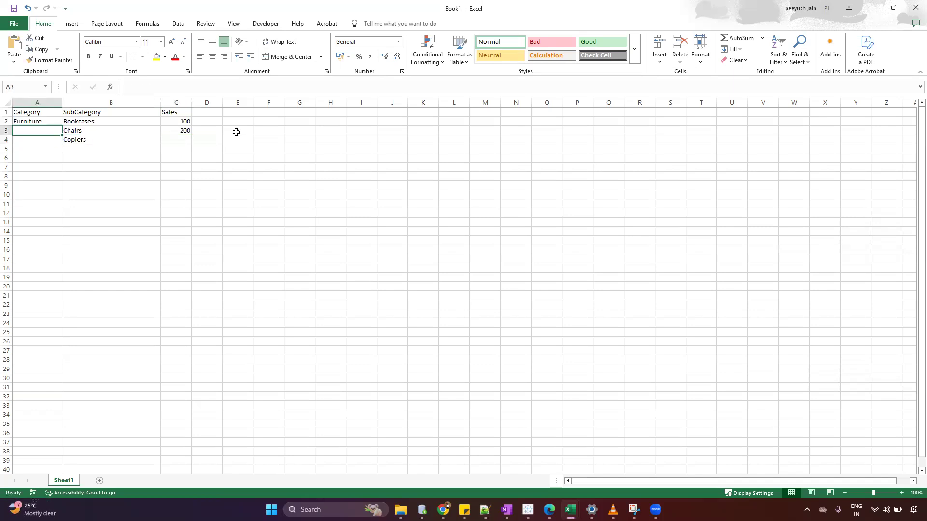
click(38, 121)
drag(61, 125, 59, 140)
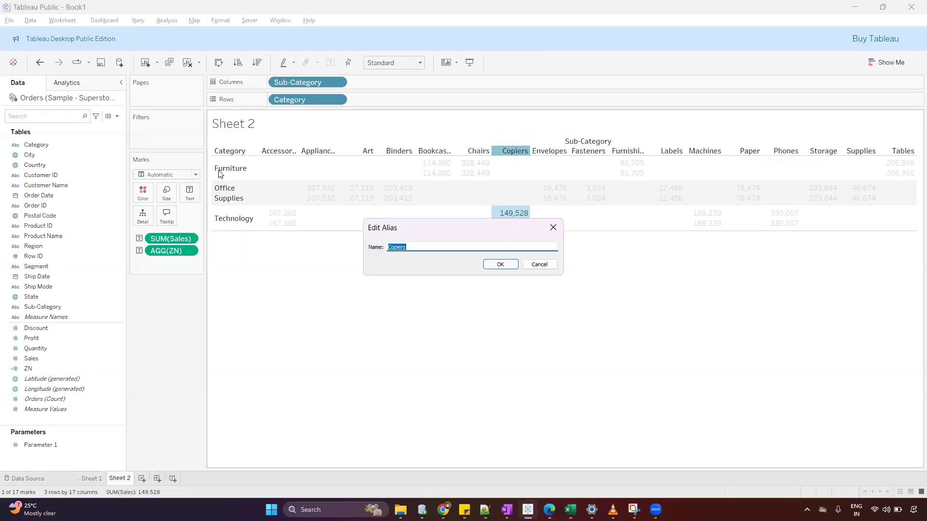
Switch back to Tableau and copy the category name Technology from its alias, leaving the aliases unedited.
click(549, 268)
right_click(230, 219)
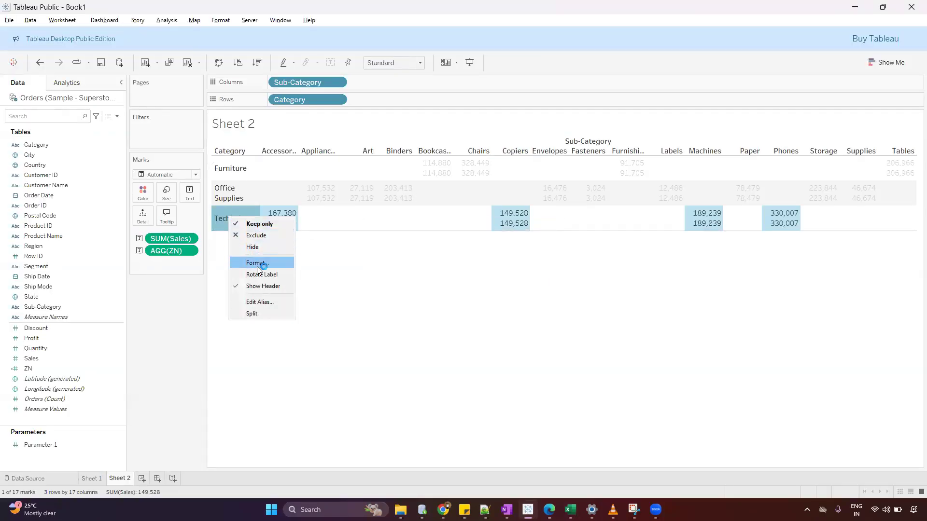
click(260, 302)
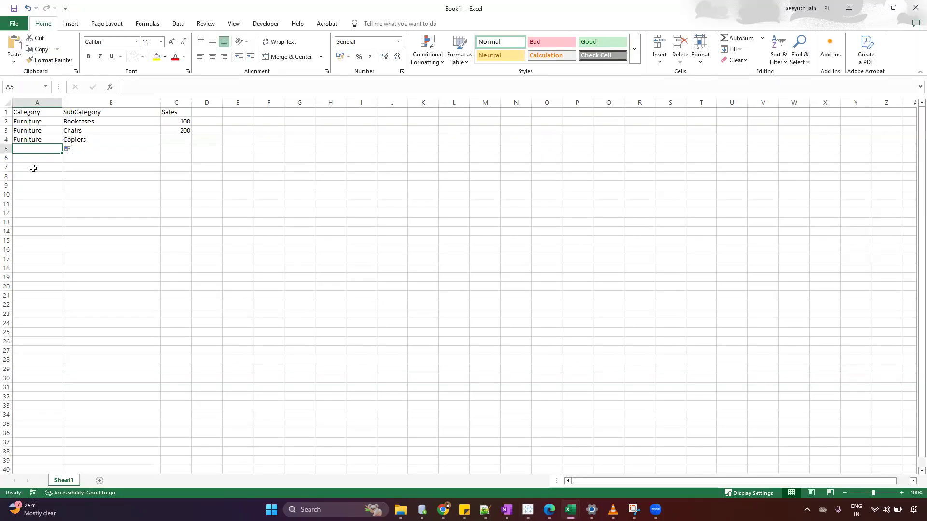
key(ctrl+v)
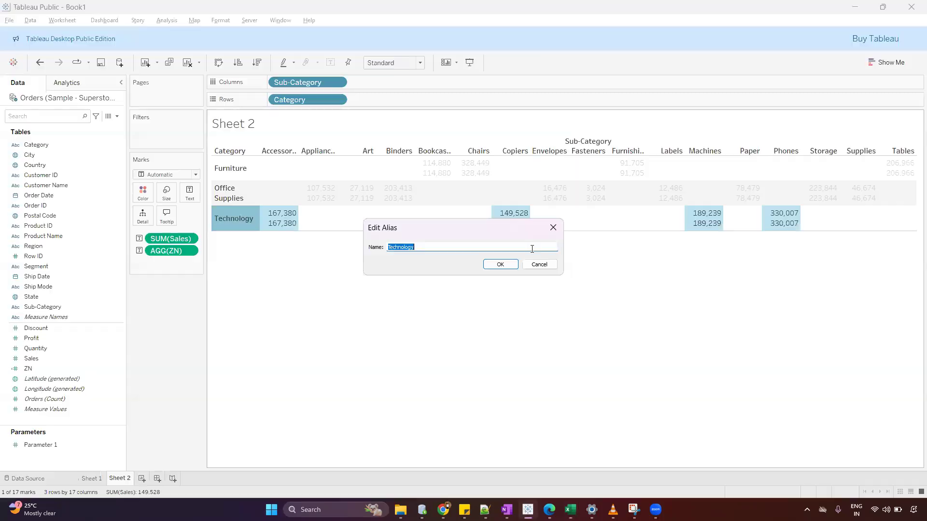
click(538, 265)
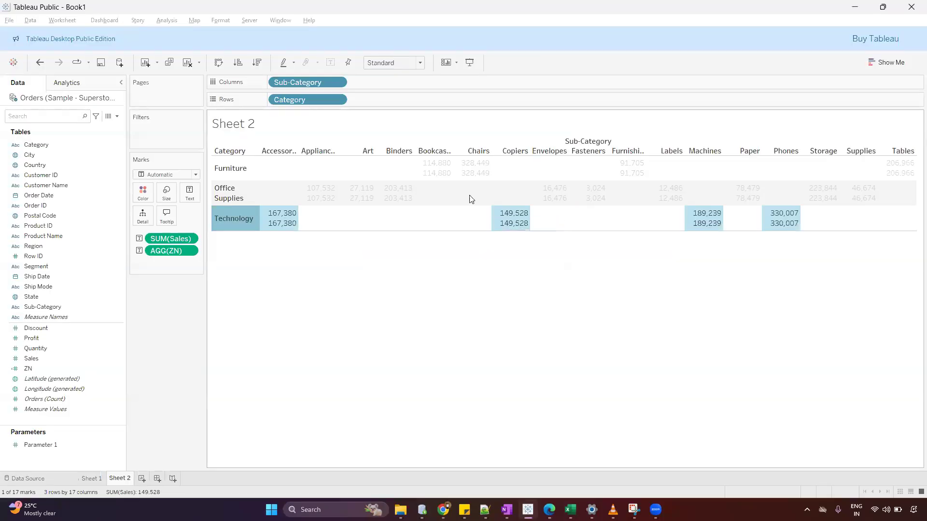
Copy the sub-category name Accessories from its Tableau alias and paste it into cell B5 of the Excel sheet.
right_click(278, 151)
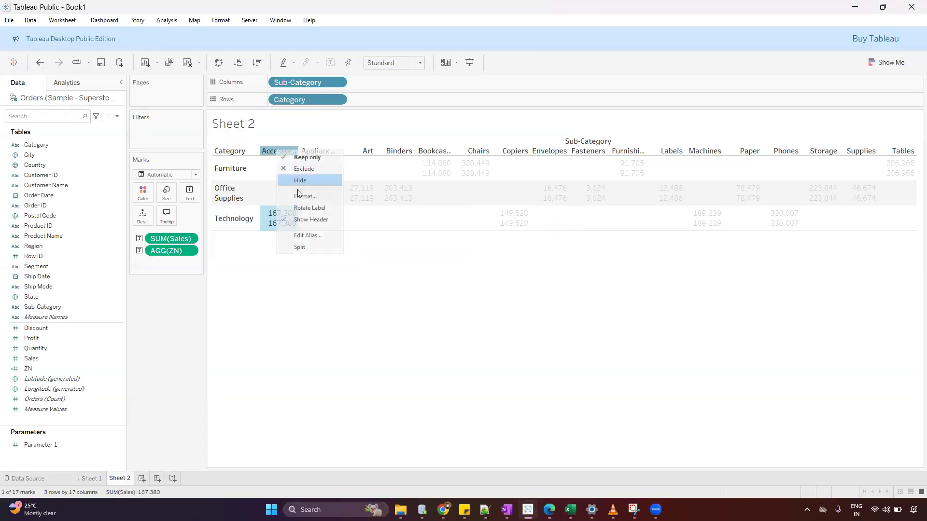
click(308, 235)
click(451, 244)
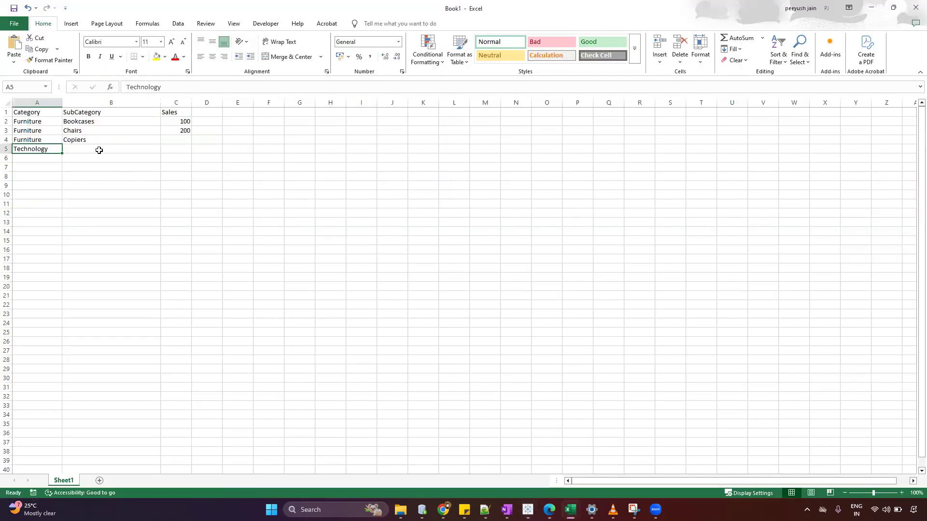
click(99, 150)
key(ctrl+v)
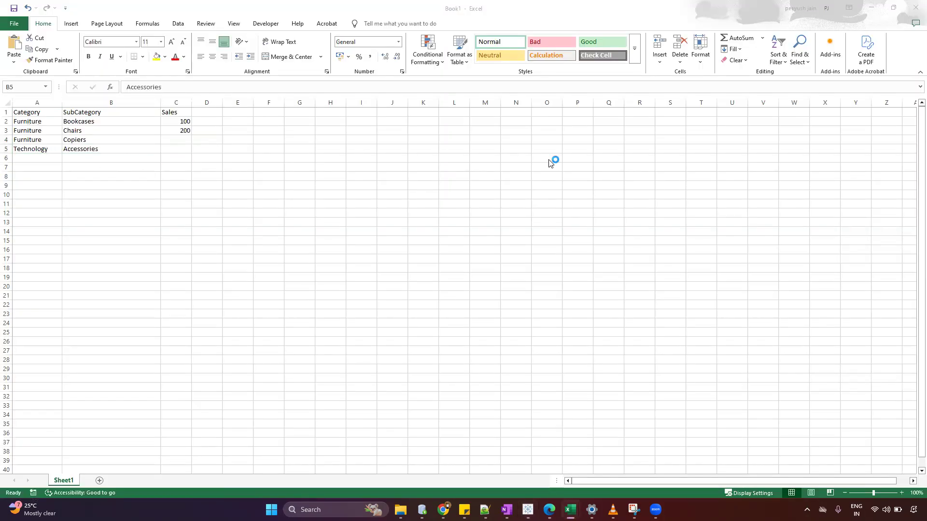
Copy the sub-category name Bookcases from its Tableau alias, leaving the alias unedited, and paste it into cell B6 in Excel.
key(alt+Tab)
click(535, 264)
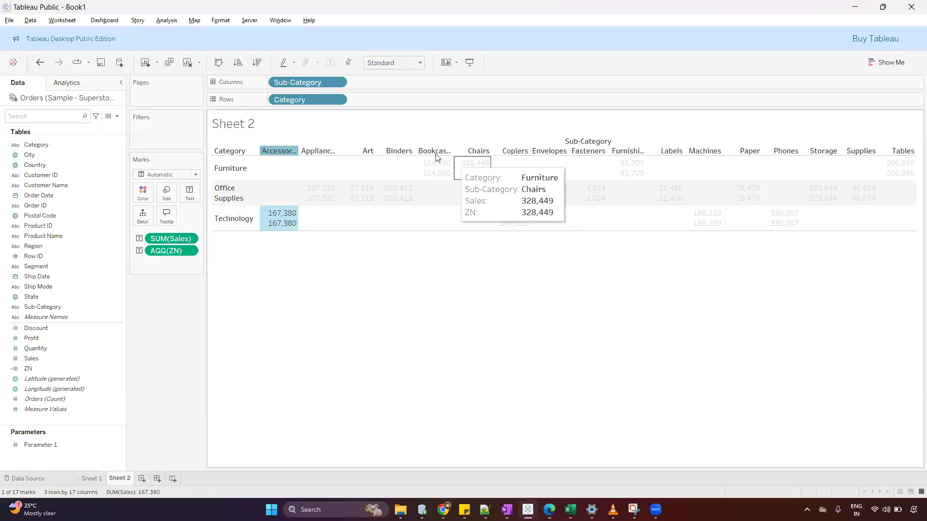
right_click(433, 152)
click(462, 235)
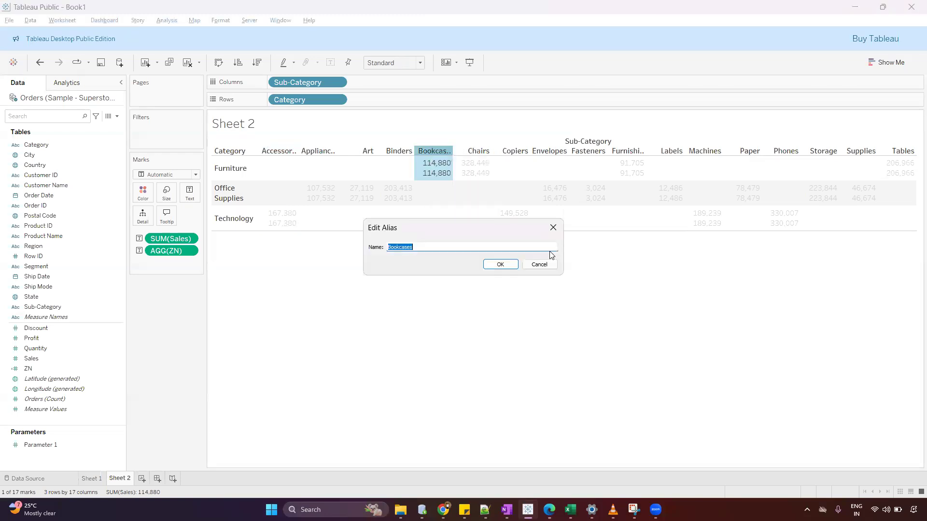
click(539, 265)
key(alt+Tab)
click(155, 158)
key(ctrl+v)
Copy the sub-category name Machines from its Tableau alias, leaving the alias unedited, and paste it into cell B7 in Excel.
key(alt+Tab)
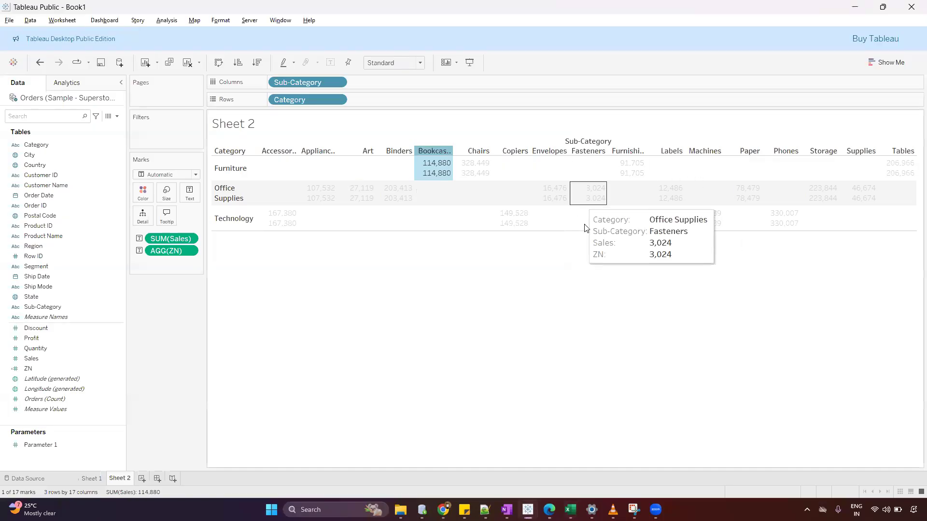
click(711, 152)
right_click(713, 152)
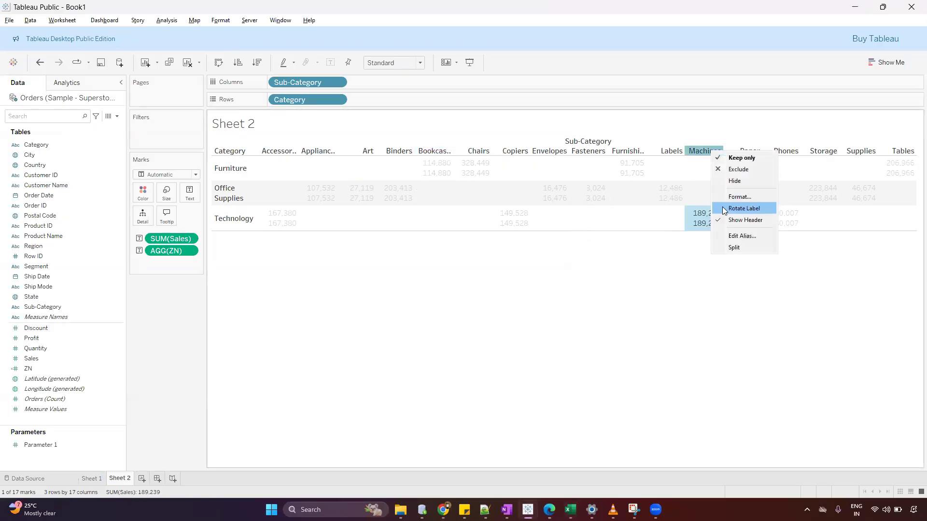
click(741, 241)
click(550, 264)
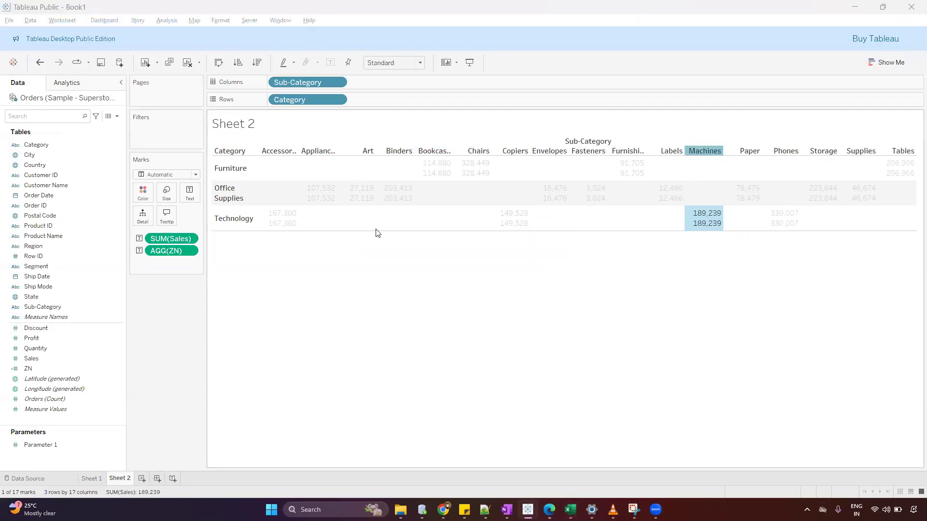
key(alt+Tab)
click(110, 167)
key(ctrl+v)
Enter Sales values of 400 for the Technology Accessories row and 500 for the Bookcases row below it.
click(185, 153)
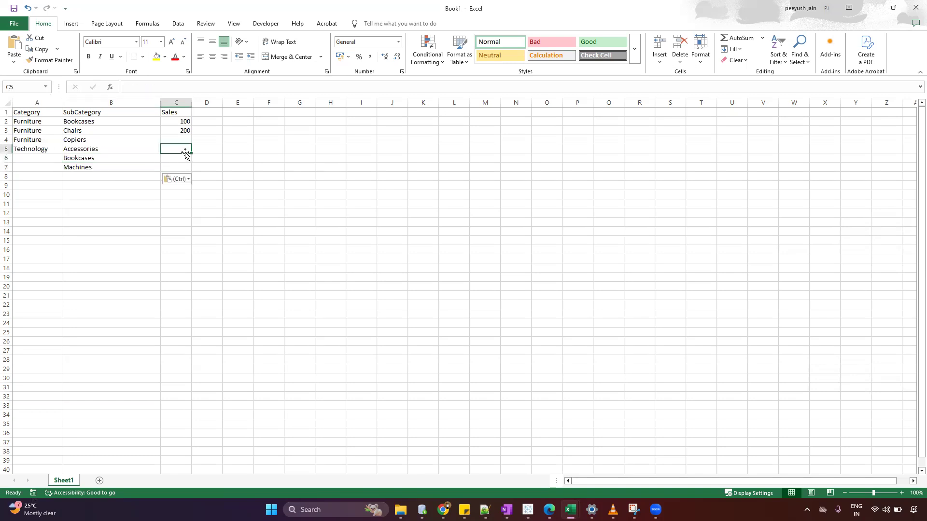
text(4)
key(Return)
text(500)
key(Return)
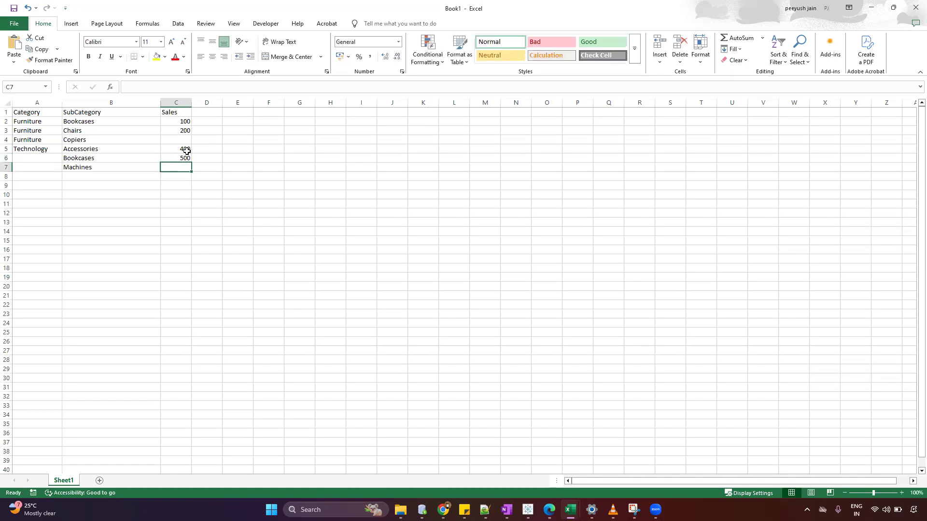
Fill the Technology category down from cell A5 into the empty Category cells A6 and A7.
click(30, 149)
drag(60, 154, 79, 180)
click(141, 194)
click(89, 183)
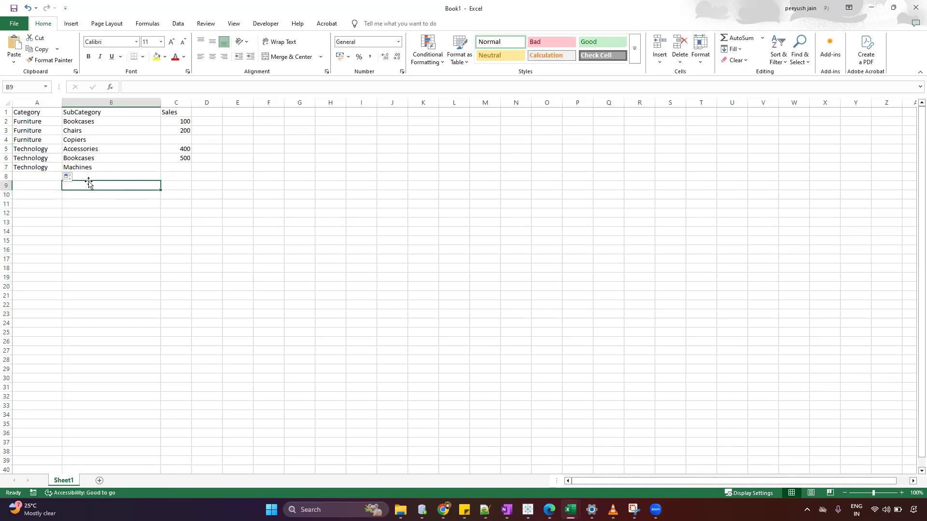
Examine the category, sub-category and Sales cells of the Technology Machines row and the Furniture Copiers row.
click(27, 167)
click(98, 168)
click(32, 168)
click(92, 168)
click(182, 167)
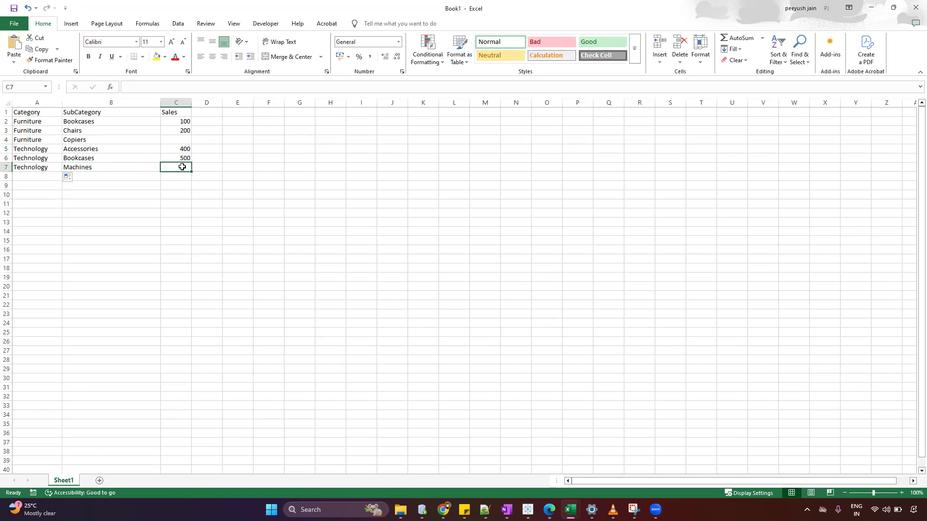
click(40, 140)
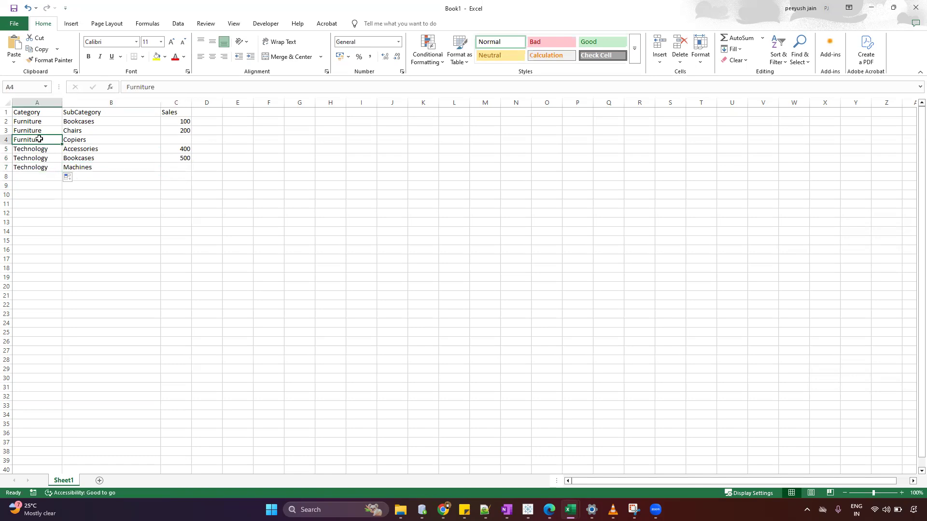
click(99, 141)
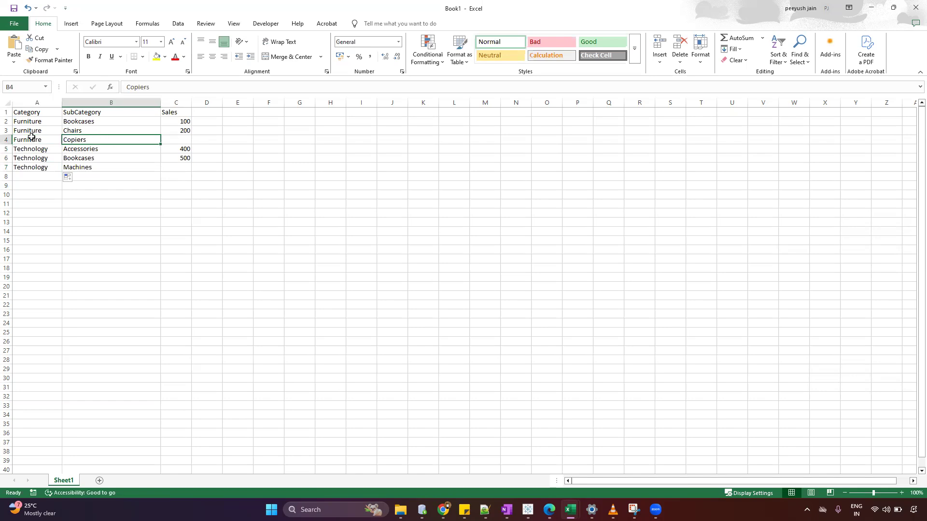
click(189, 139)
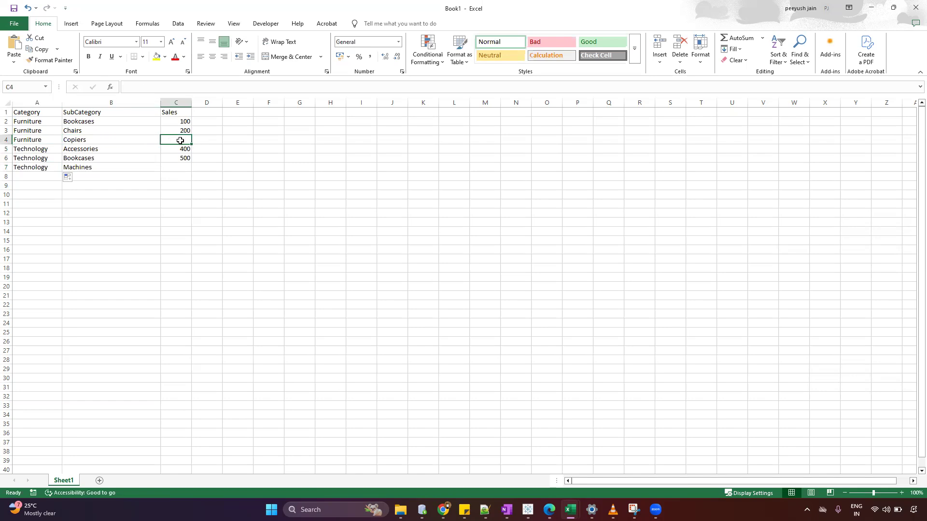
Copy the sample table with its headers from Excel and paste it into the Tableau workbook as a new data source.
click(31, 112)
shift+click(184, 167)
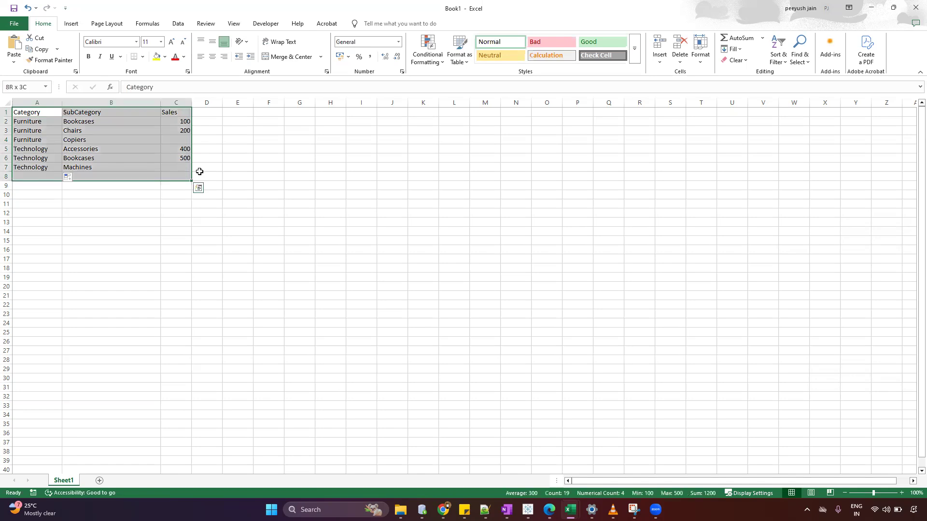
key(ctrl+c)
key(alt+Tab)
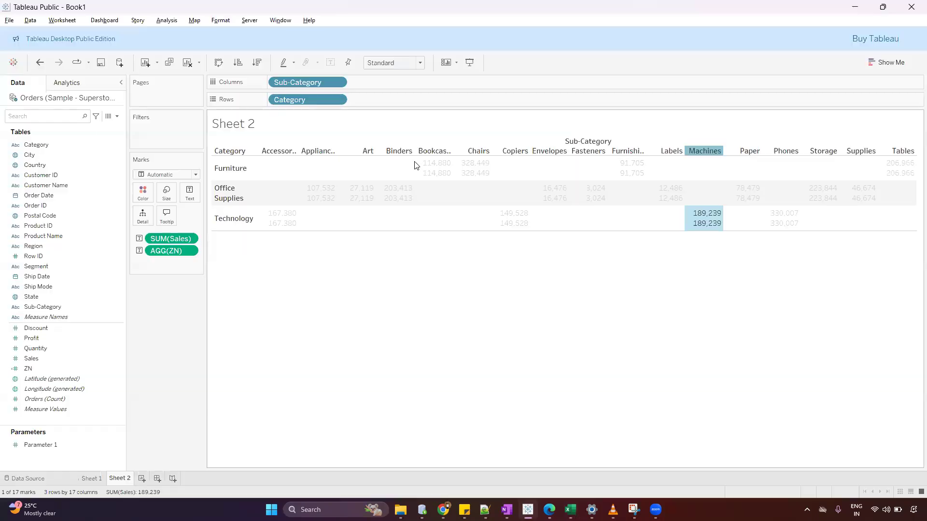
click(141, 479)
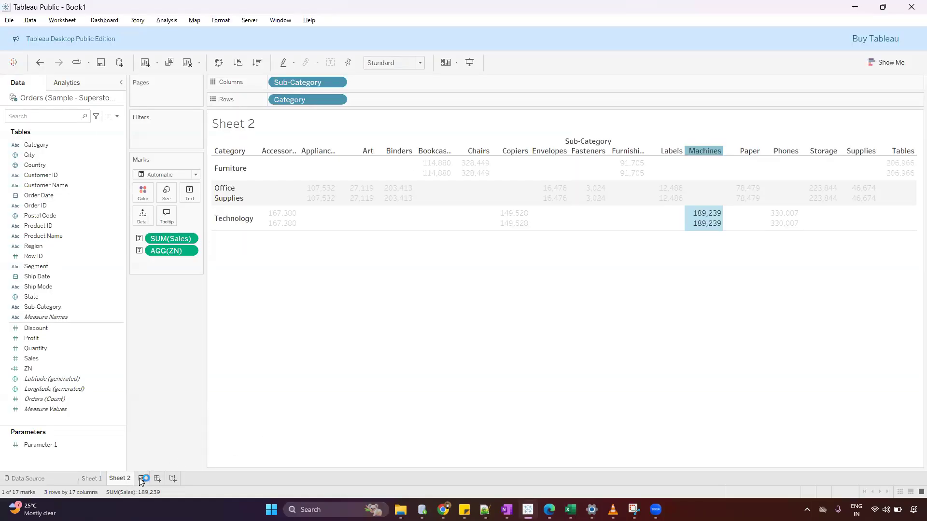
click(30, 22)
click(38, 51)
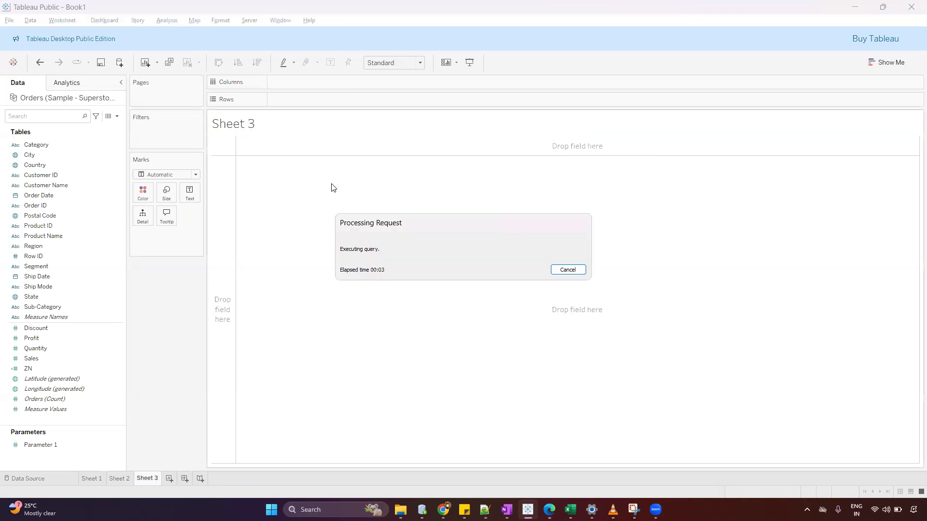
Build a crosstab of summed Sales on a new worksheet, with Category as rows and Sub Category as columns, and make its rows taller.
click(168, 479)
drag(39, 155, 298, 99)
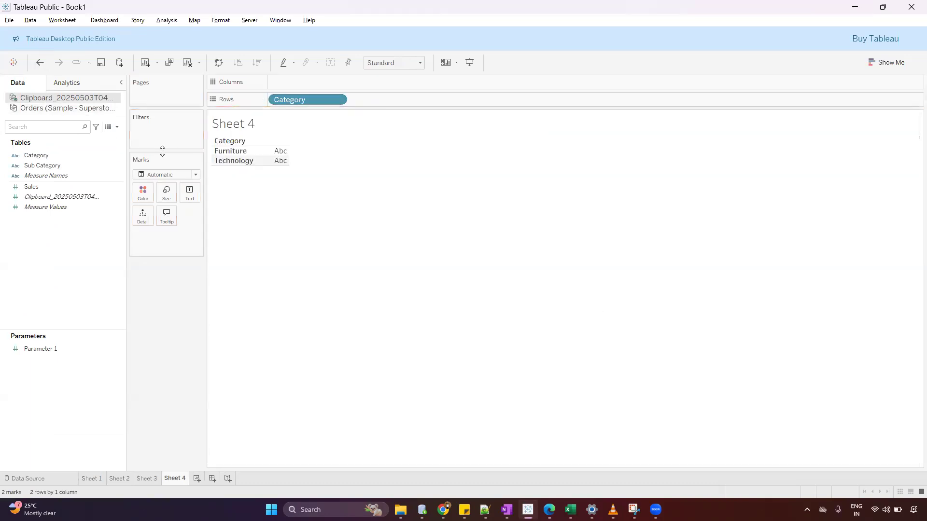
drag(72, 165, 284, 83)
drag(79, 184, 223, 205)
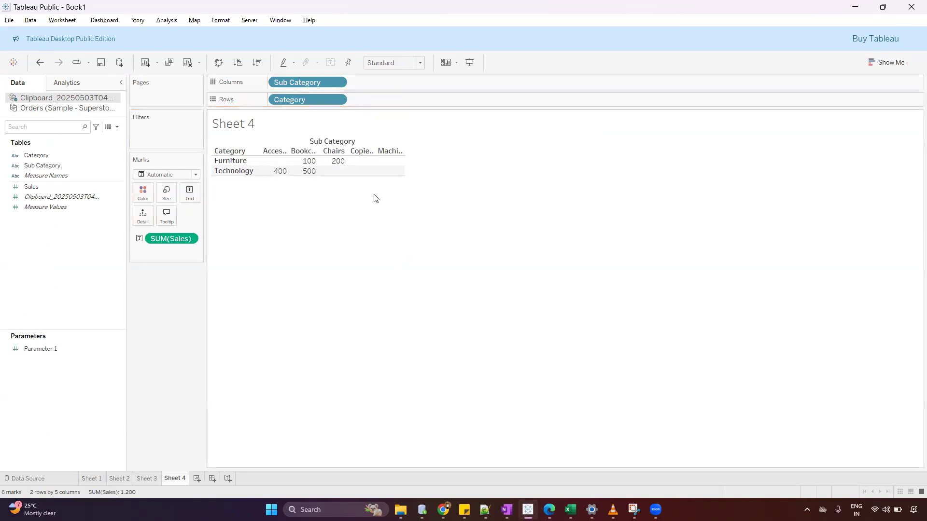
drag(370, 175, 370, 185)
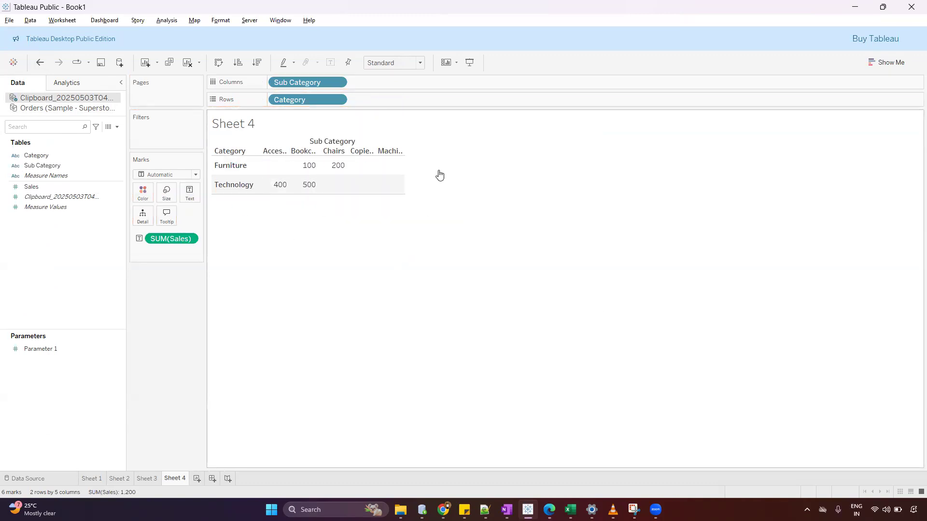
Start a new calculated field named ZN Function on the pasted data source.
click(116, 127)
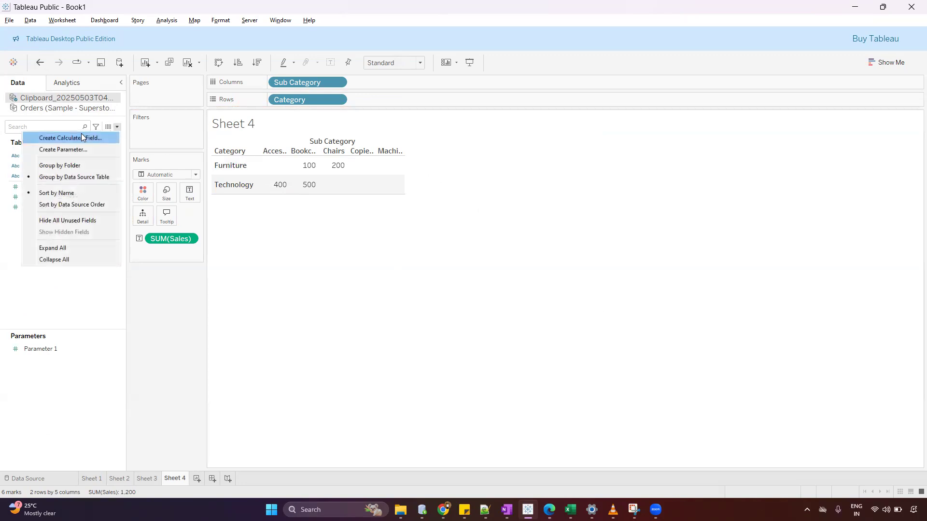
click(53, 136)
text(ZN)
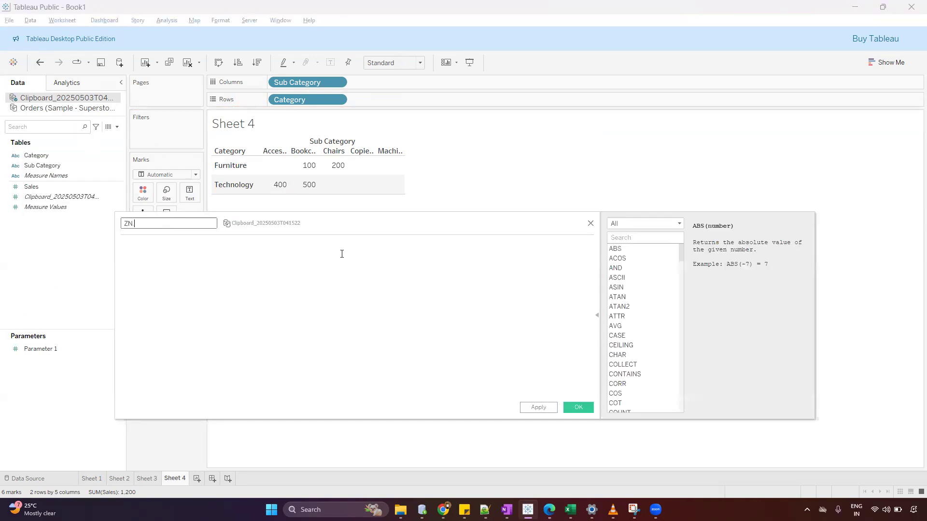
text( Function)
click(342, 254)
text(ZN)
key(Return)
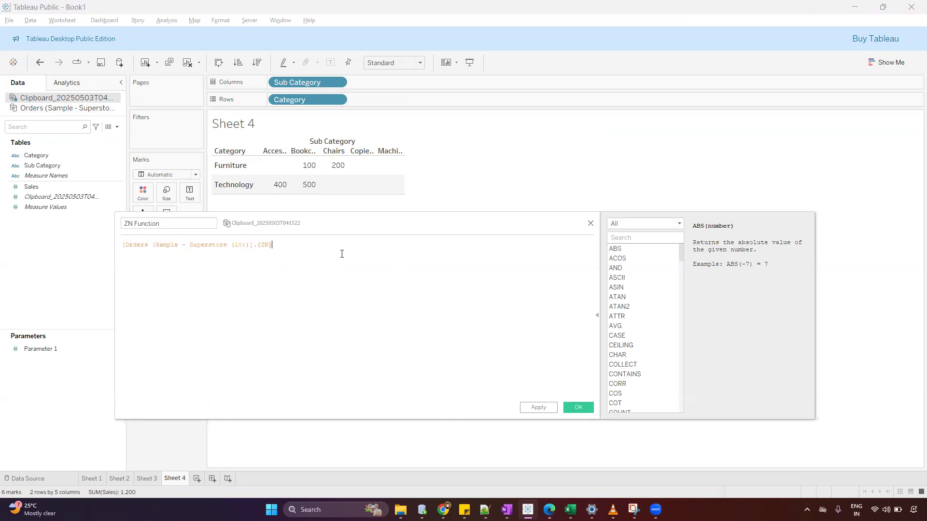
key(ctrl+a)
key(BackSpace)
Enter the formula ZN(SUM([Sales])) for the calculated field and save it.
text(zn)
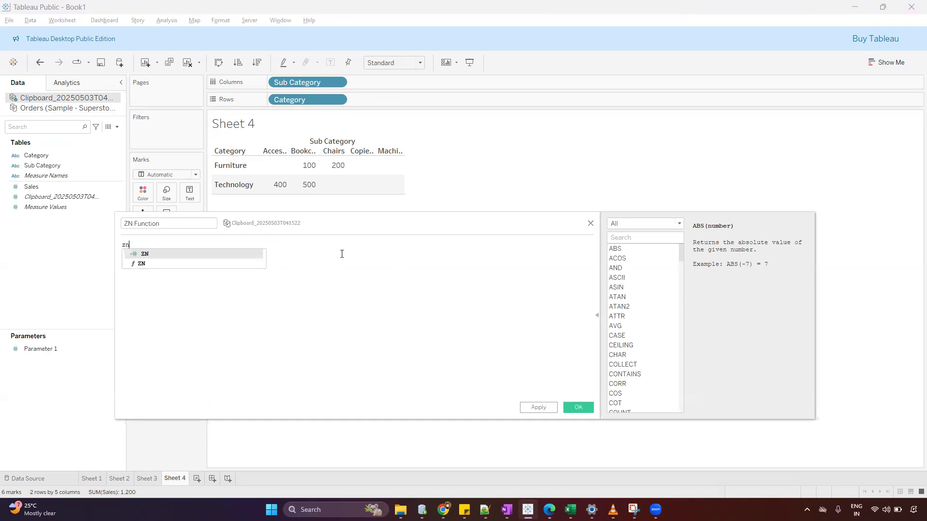
key(Down)
key(Return)
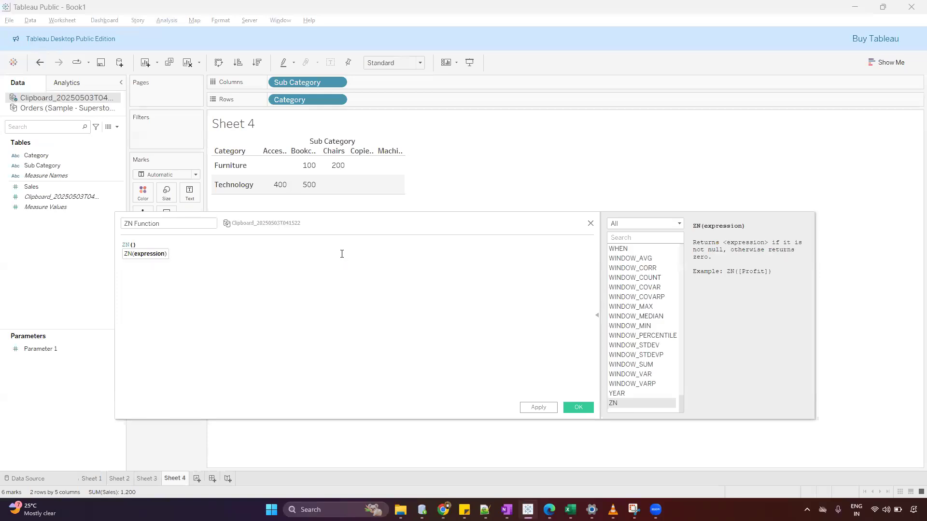
text(sum)
key(Return)
text(sa)
key(Return)
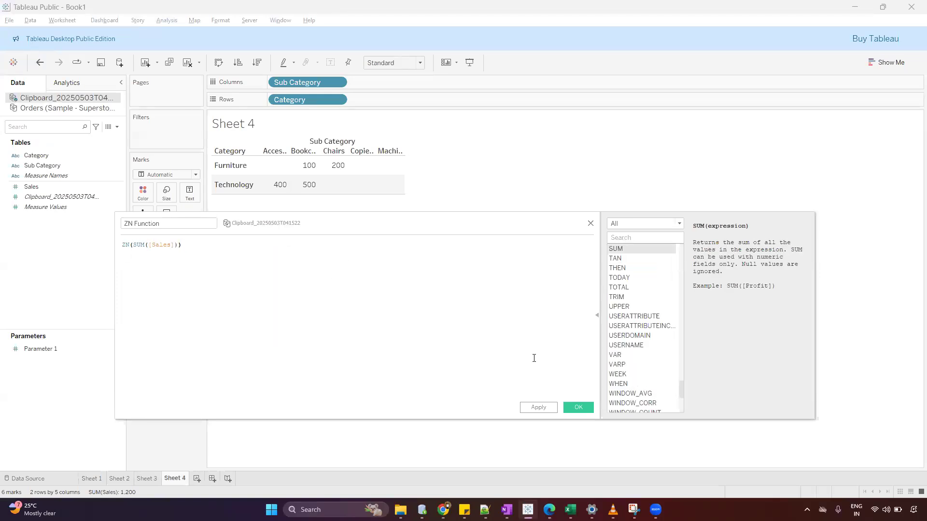
drag(150, 253, 112, 245)
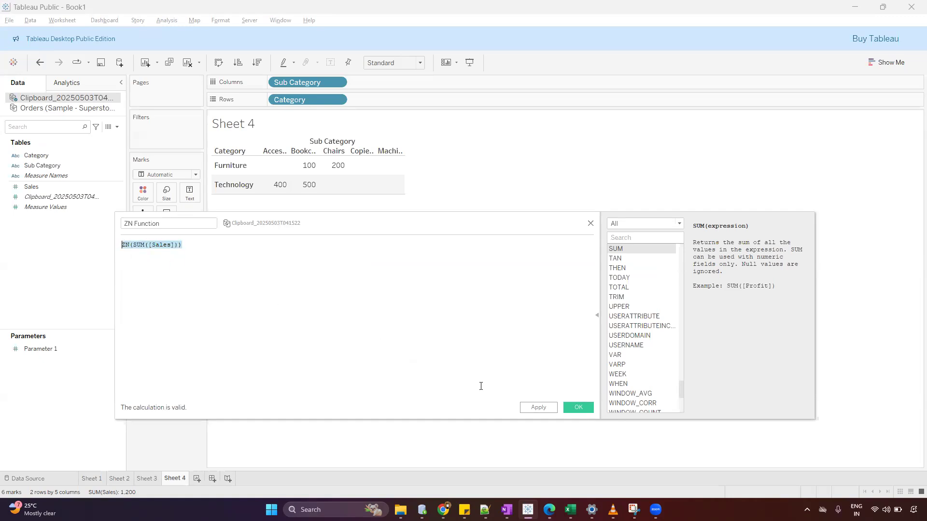
click(579, 406)
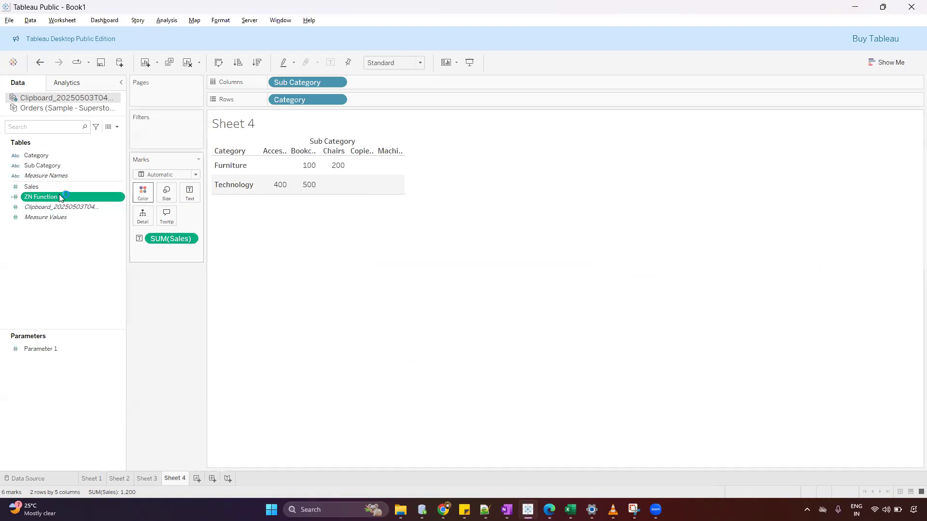
Add ZN Function to the crosstab as a second text value below Sales and widen the table columns.
drag(30, 198, 193, 251)
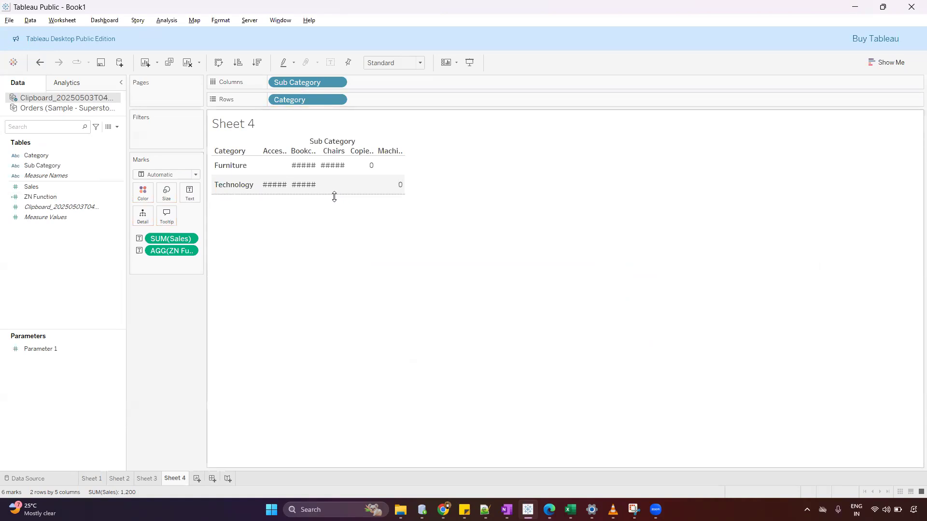
drag(404, 185, 541, 193)
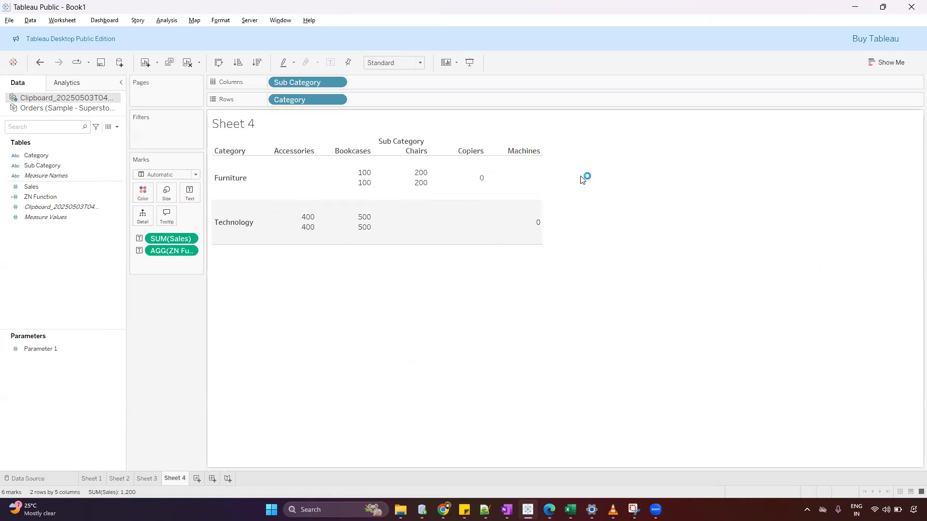
Compare the Furniture Copiers row in the Excel sheet with the Furniture Copiers cell in the Tableau crosstab.
key(alt+Tab)
drag(52, 138, 84, 139)
click(174, 142)
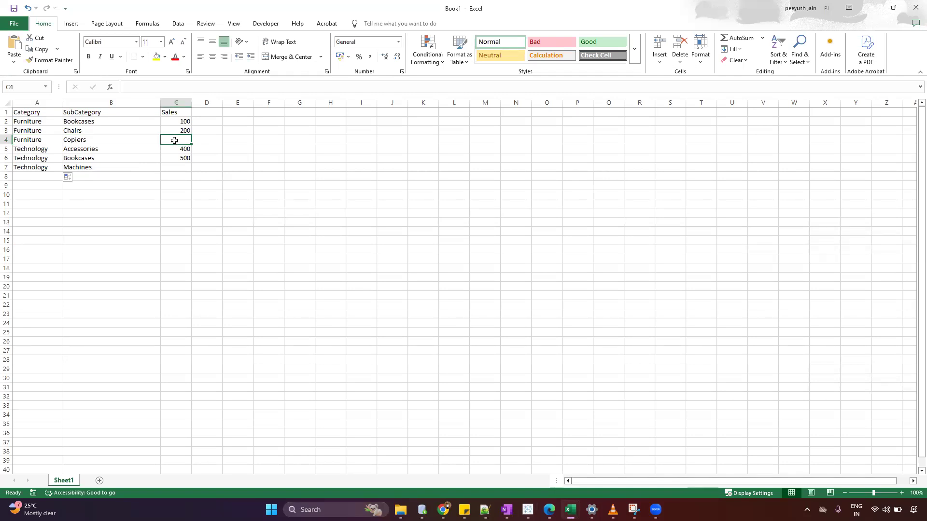
key(alt+Tab)
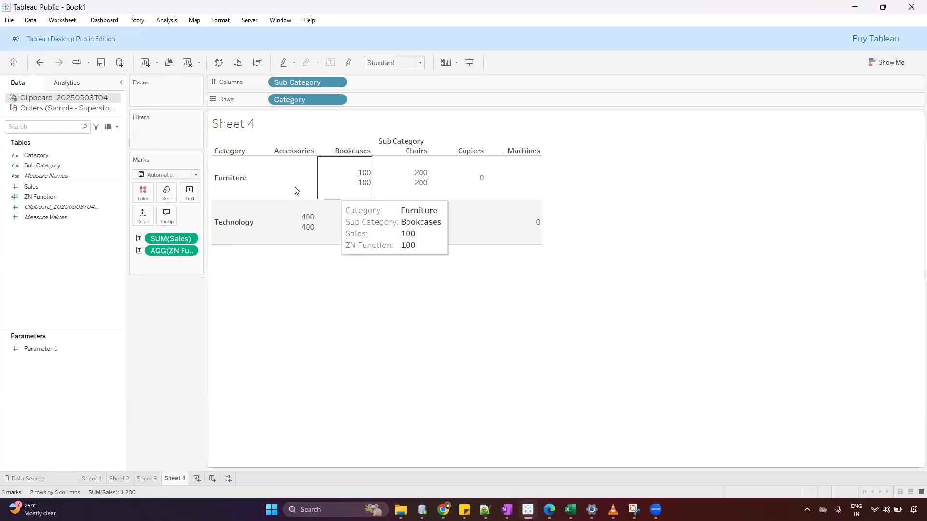
click(229, 179)
click(482, 185)
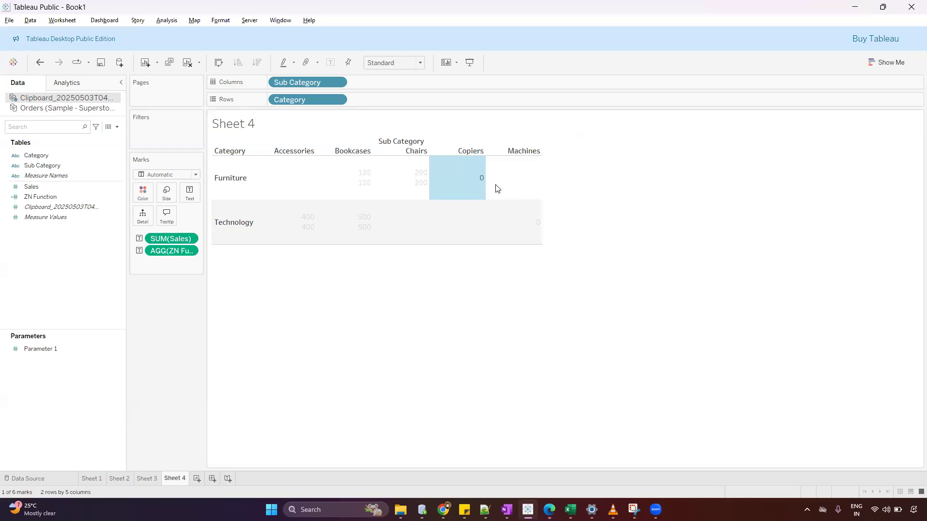
Mark the Furniture Copiers cell in the crosstab, and compare the Technology Machines row in the Excel sheet with its crosstab cell.
drag(491, 168, 494, 182)
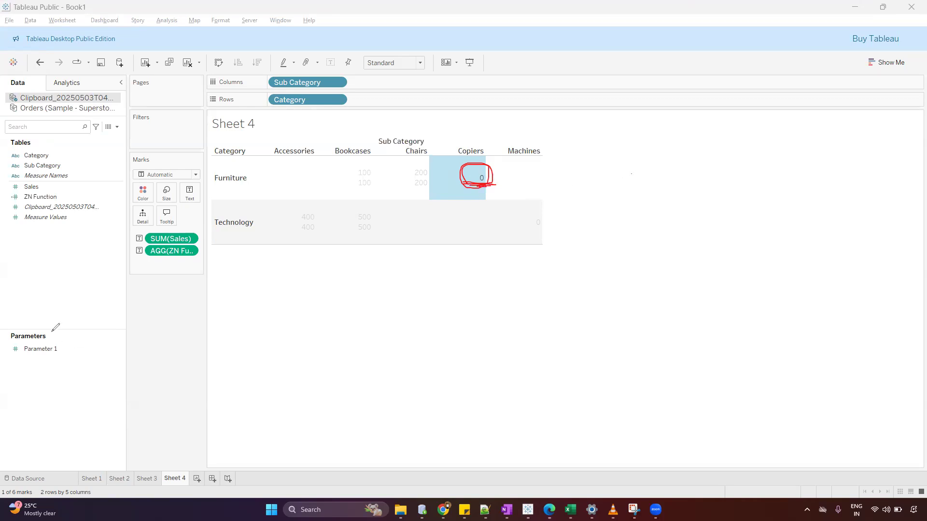
key(Escape)
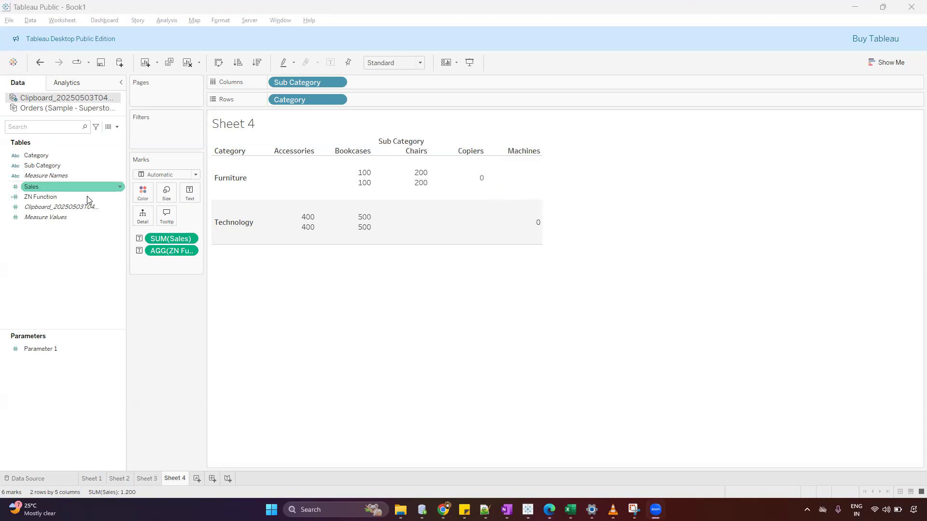
key(alt+Tab)
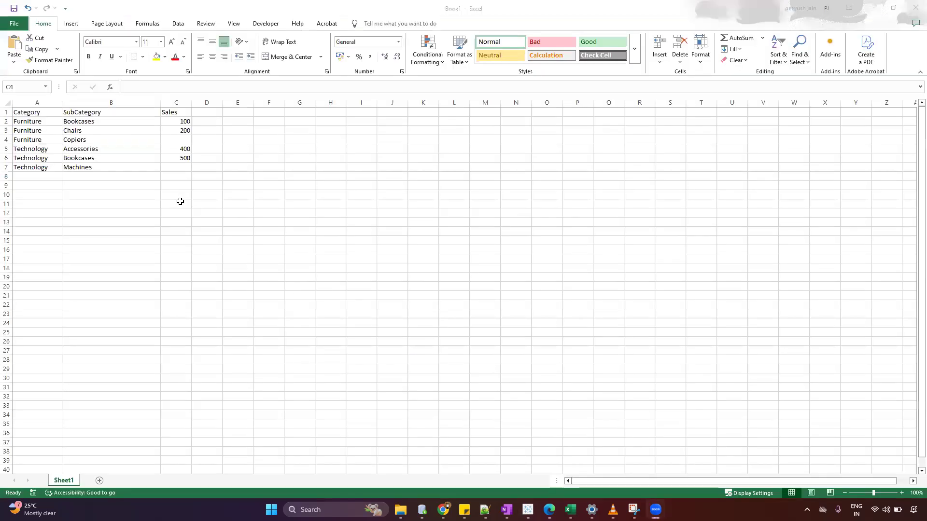
click(56, 169)
click(111, 169)
click(176, 168)
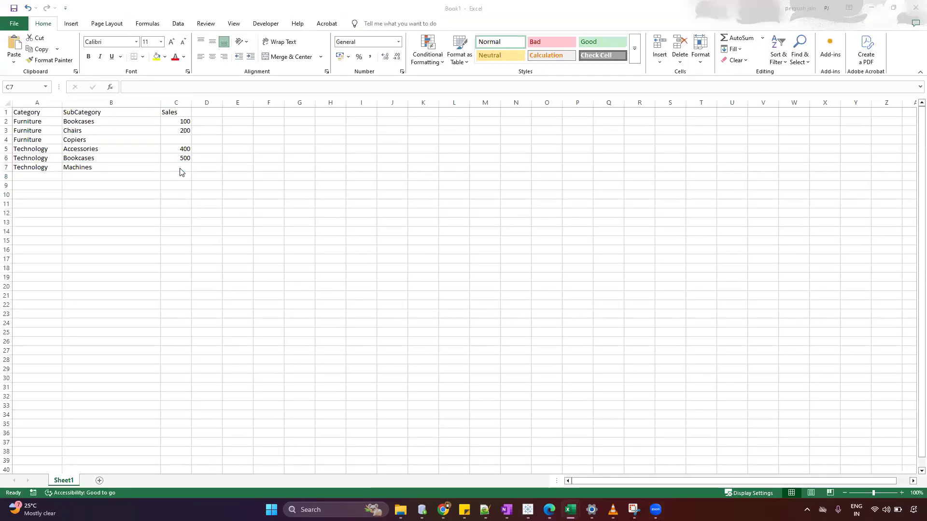
key(alt+Tab)
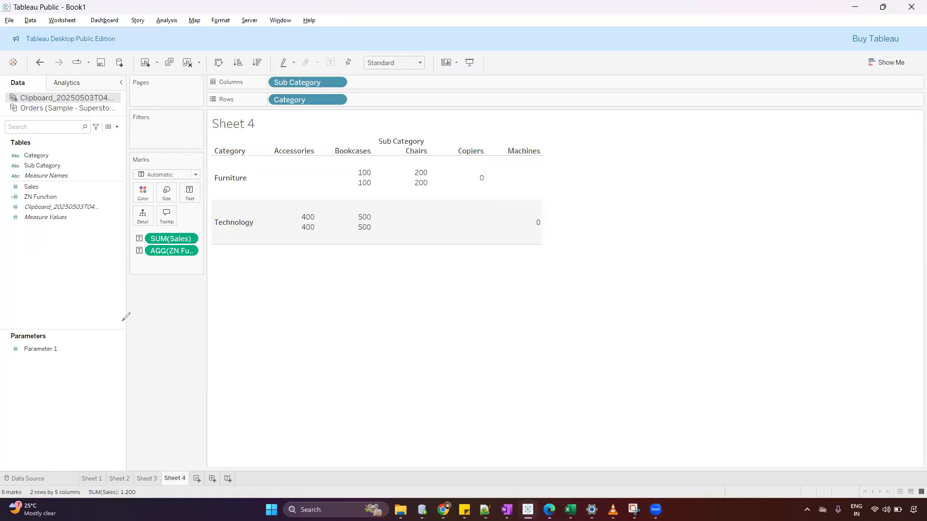
drag(517, 231, 556, 231)
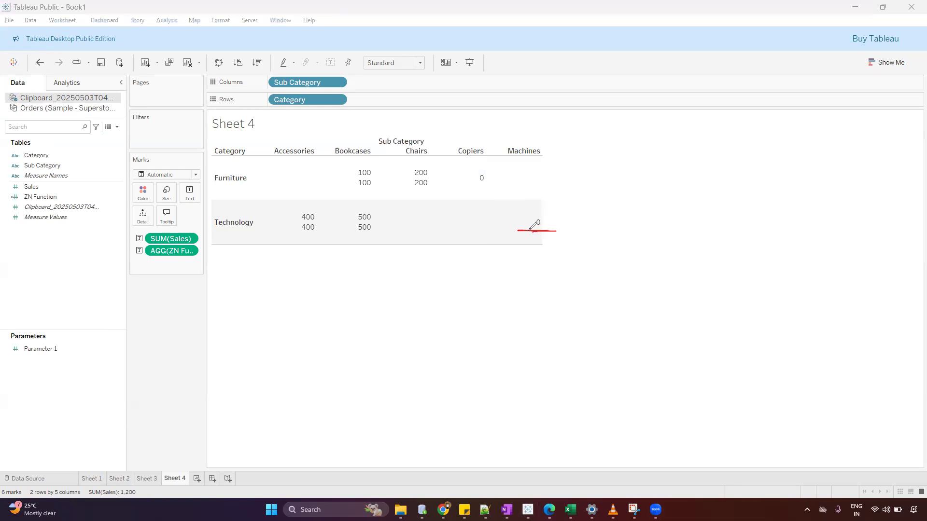
Check the blank Furniture Accessories and Furniture Machines cells in the Tableau crosstab against the rows in the Excel sheet.
drag(222, 190, 299, 186)
drag(216, 190, 257, 191)
drag(510, 188, 536, 188)
key(alt+Tab)
key(alt+Tab)
key(alt+Tab)
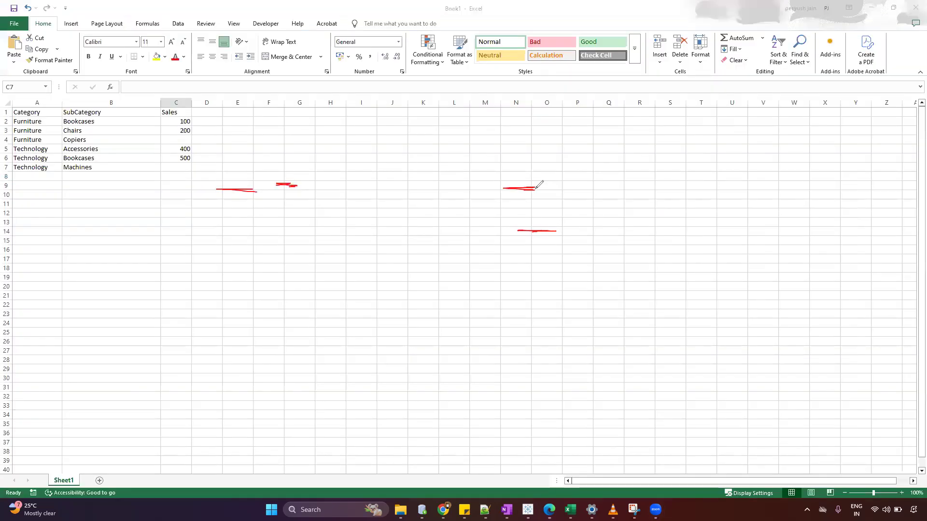
key(Escape)
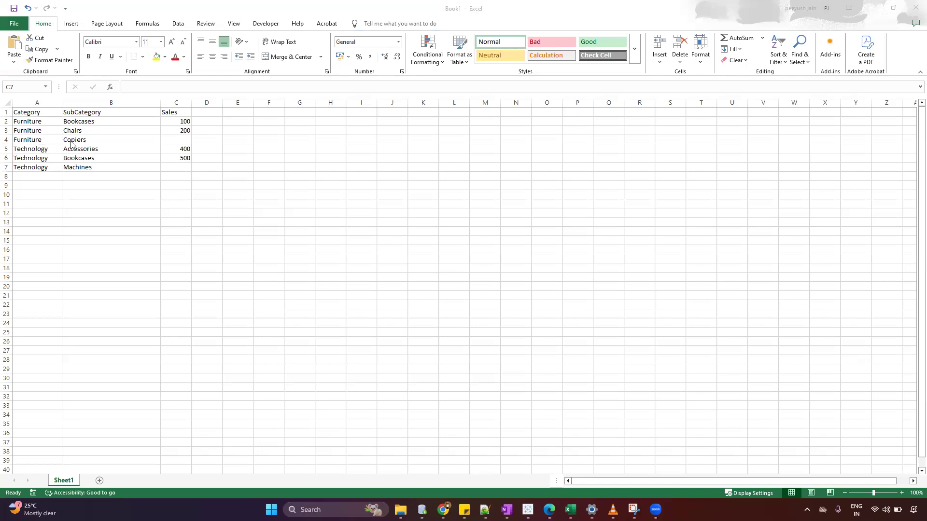
key(alt+Tab)
key(alt+Tab)
key(alt+shift+Tab)
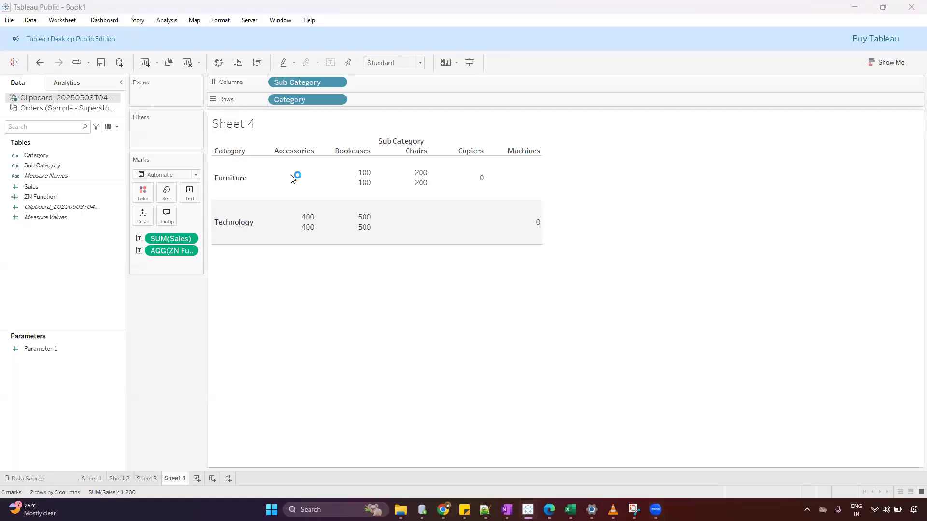
key(alt+Tab)
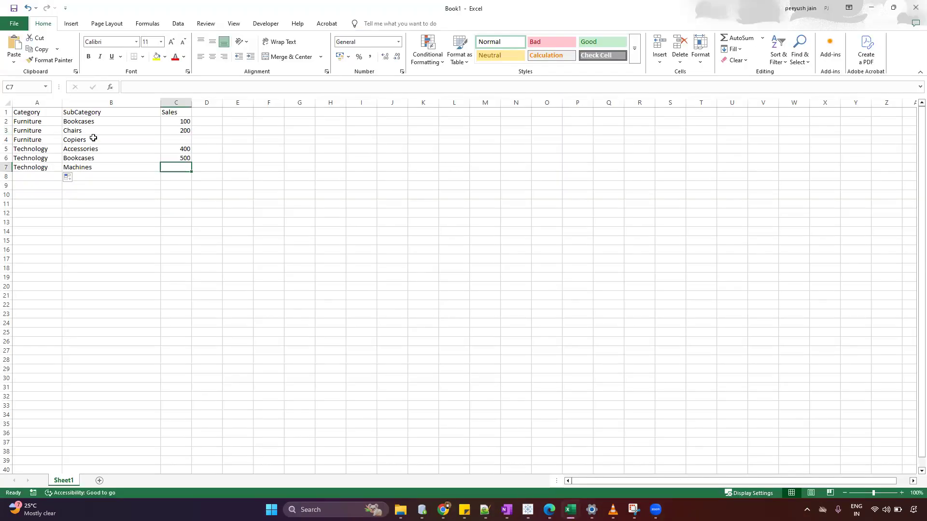
key(alt+Tab)
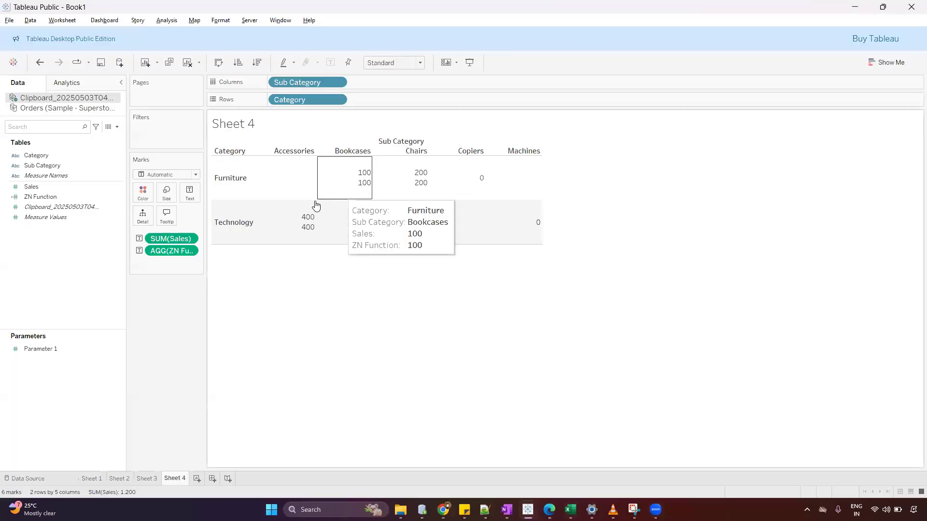
mouse_move(318, 193)
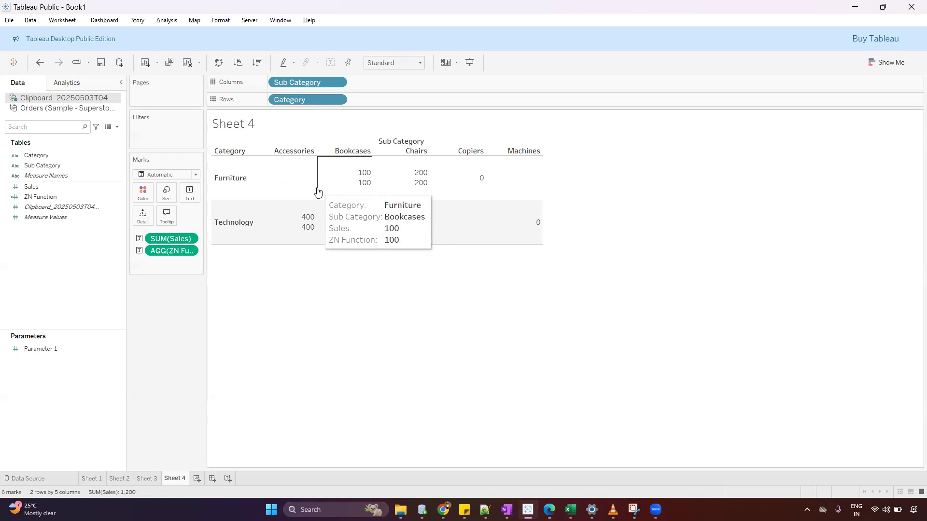
Remove ZN Function from the crosstab and start a new calculated field on the pasted data source.
drag(182, 252, 176, 325)
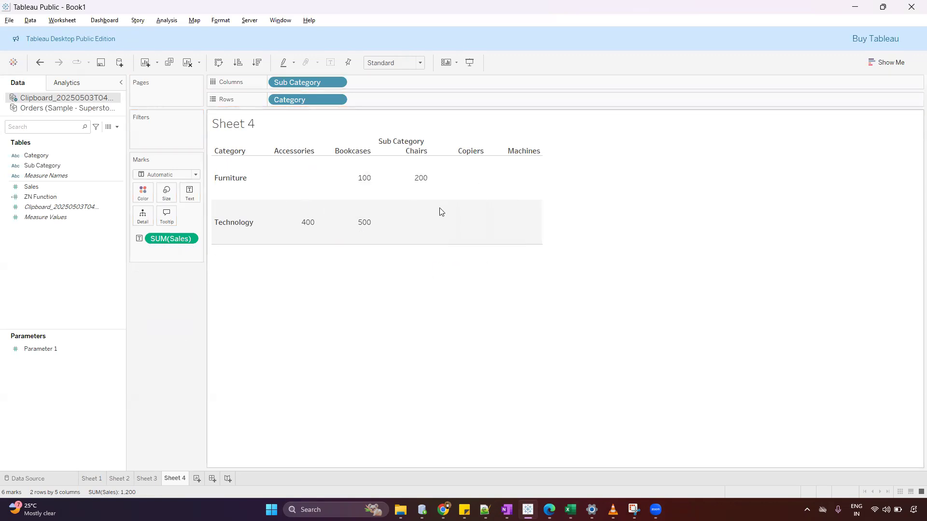
click(117, 126)
click(110, 136)
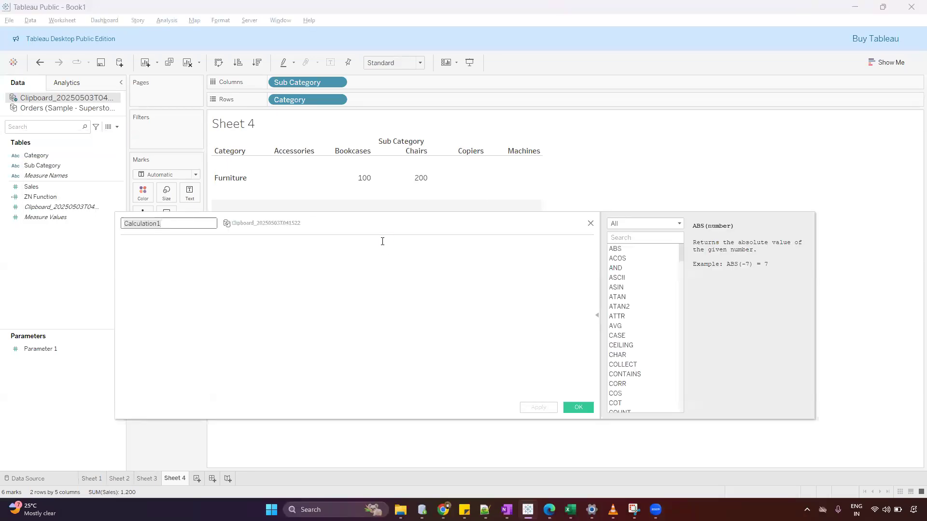
drag(393, 232, 535, 264)
Enter LOOKUP(SUM([Sales]),0) as the formula of the new calculated field.
text(look)
key(Return)
text(sum)
key(Return)
text(sal)
key(Return)
text(),0))
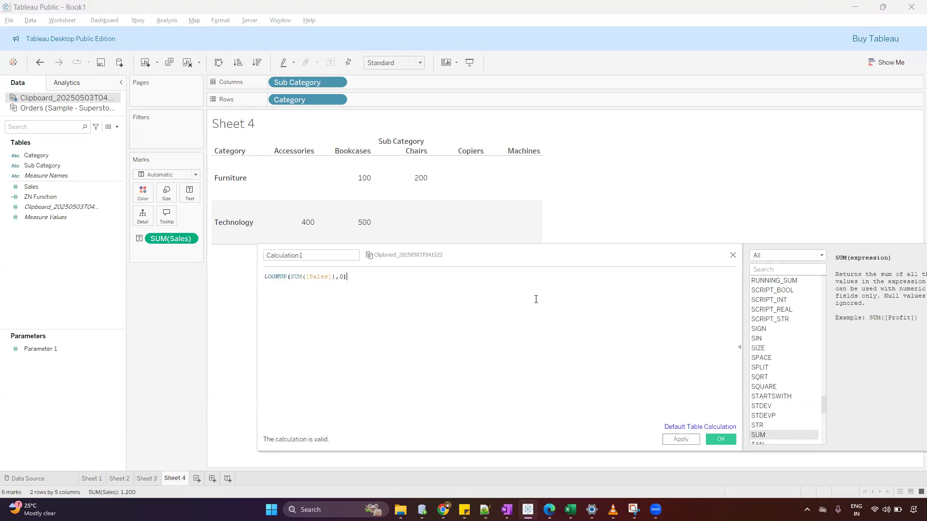
key(Home)
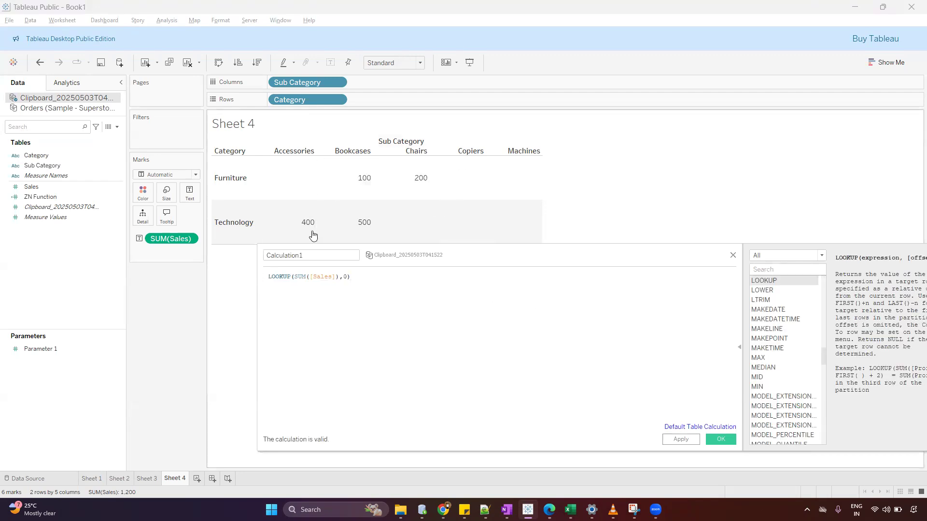
drag(296, 276, 337, 278)
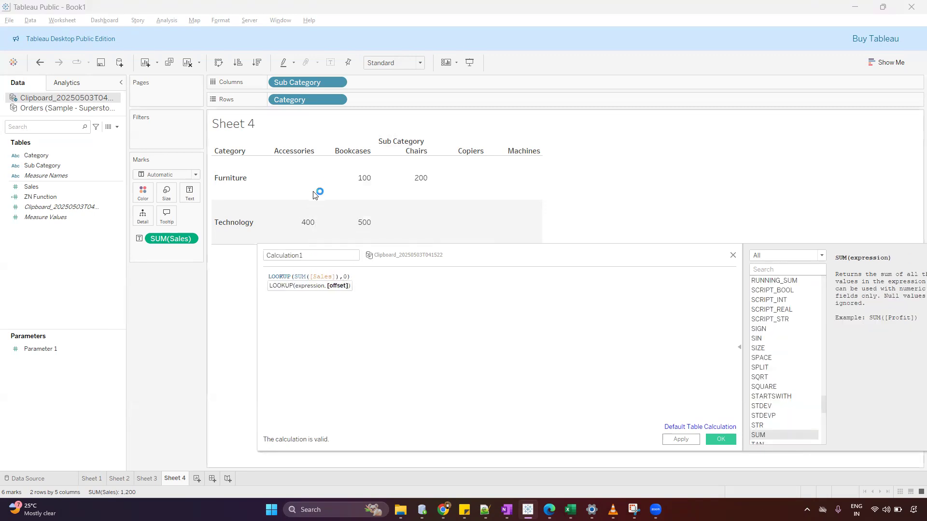
Wrap the LOOKUP expression in a null test so the line reads if ISNULL(LOOKUP(SUM([Sales]),0)) then.
click(272, 280)
text(if is)
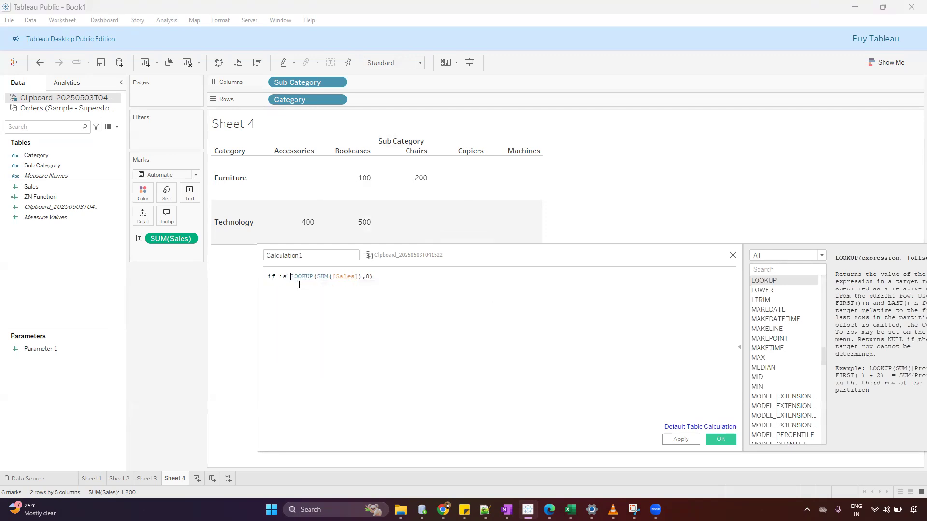
text( NULL())
key(Return)
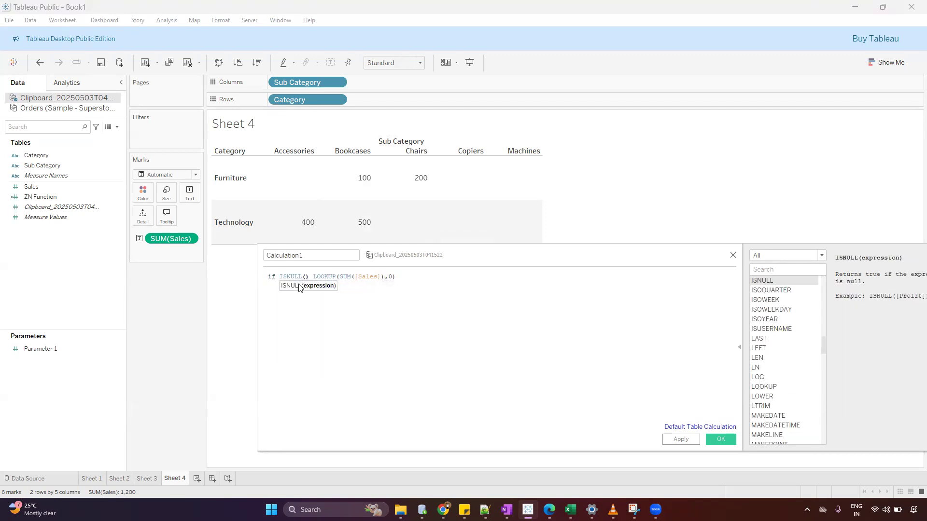
key(Delete)
key(Delete)
click(427, 279)
text() then )
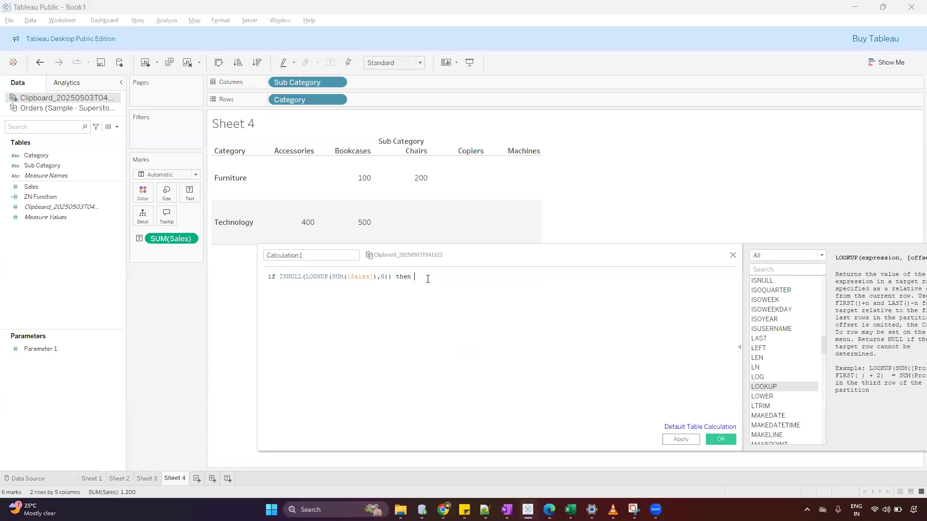
text(0)
Complete the condition with 0 as the then result, followed by ELSE, SUM([Sales]) and END.
key(Return)
text(ELSE )
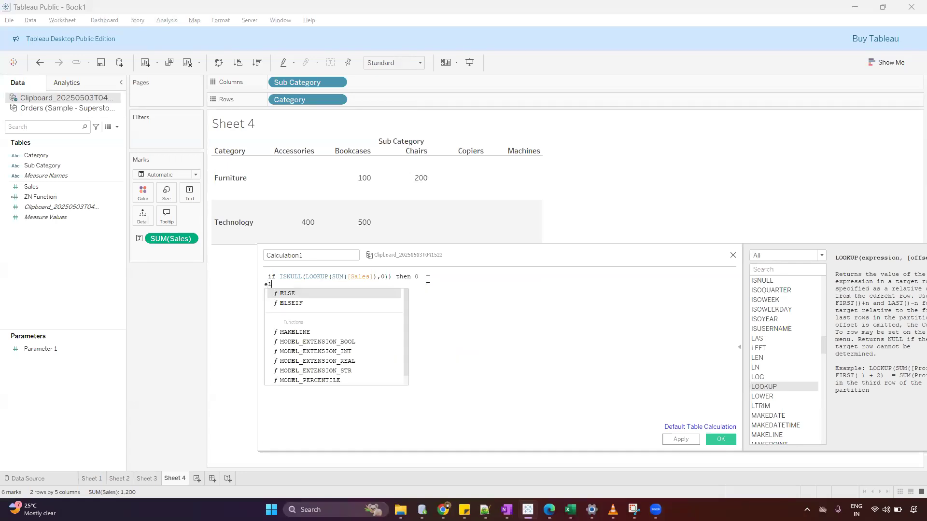
text(SUM([Sales]))
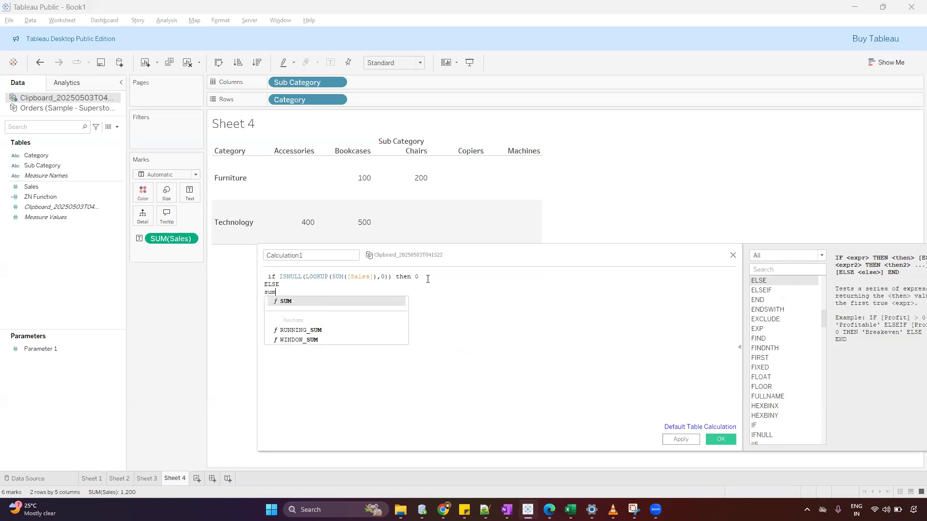
key(Return)
text(END)
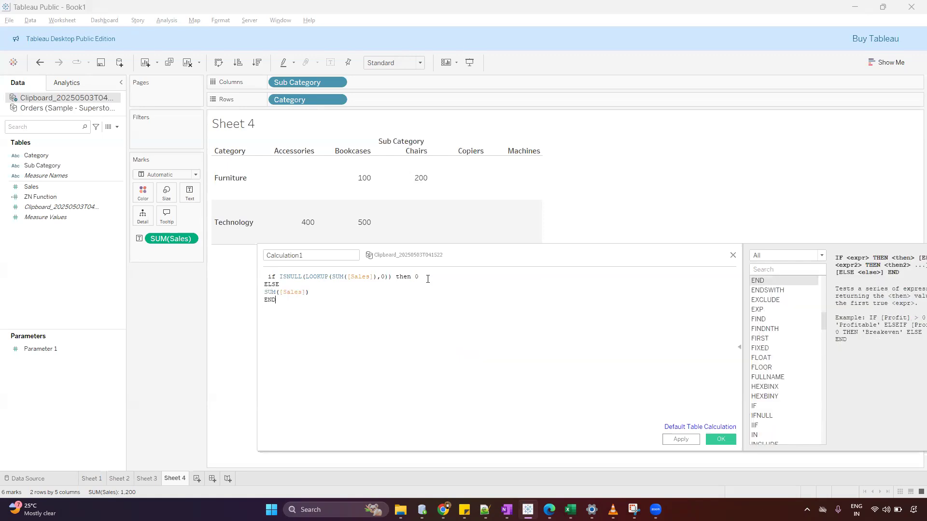
Enlarge the formula text for review, then name the calculated field Lookup Func and save it.
scroll(442, 297, up, 3)
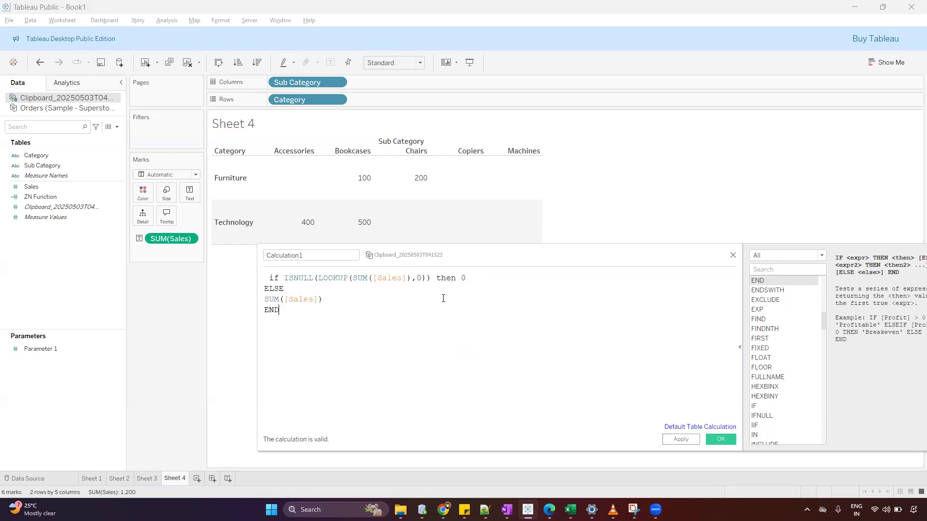
drag(478, 256, 492, 284)
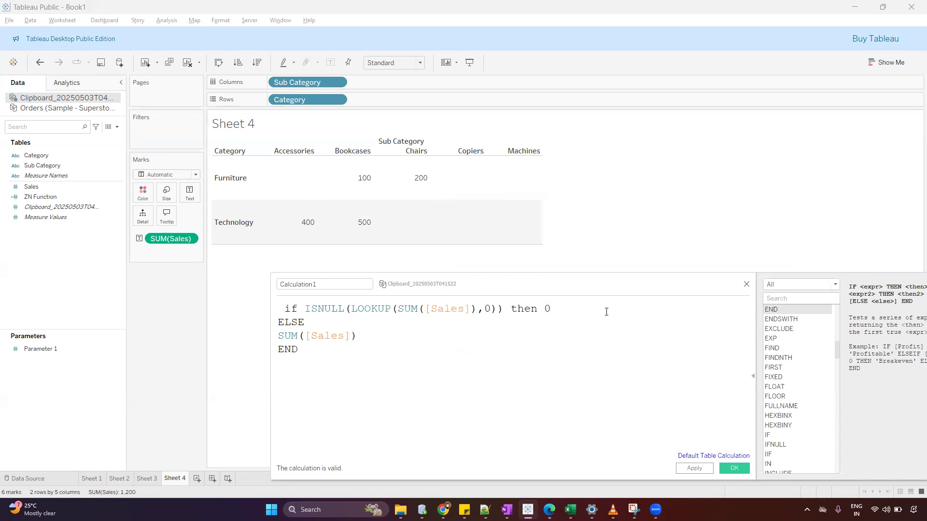
drag(542, 309, 552, 309)
click(428, 332)
drag(285, 332, 270, 330)
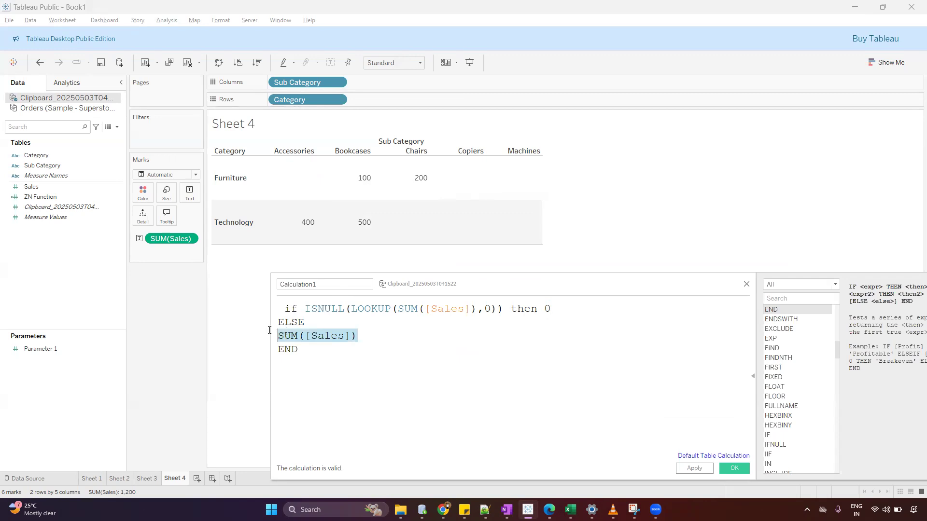
drag(337, 286, 232, 282)
text(Lookuo)
key(BackSpace)
text(p Func)
click(734, 468)
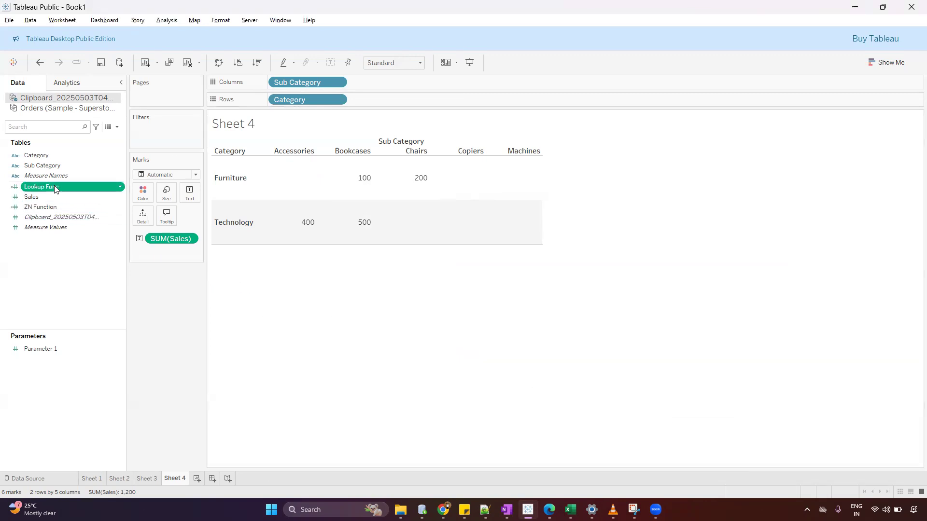
Add Lookup Func to the crosstab as a second text value below Sales and check the filled and previously blank cells.
drag(53, 186, 189, 187)
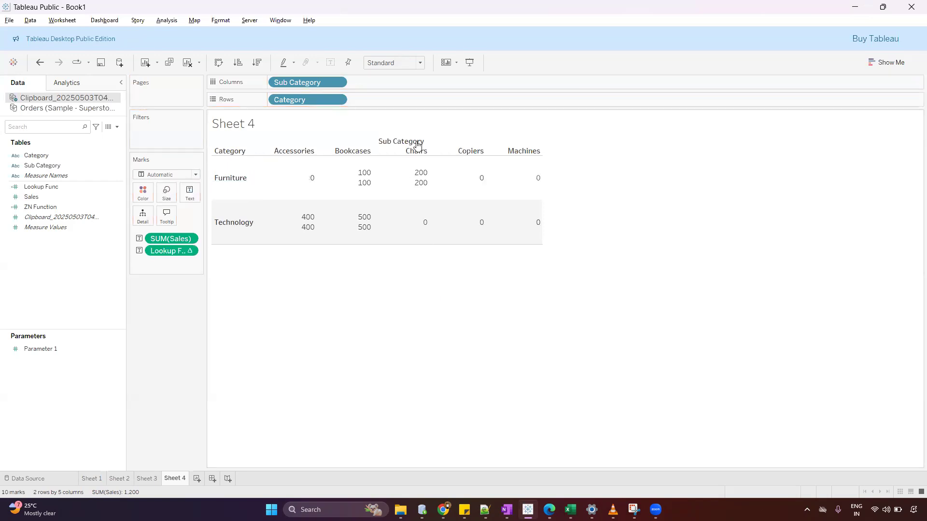
drag(364, 178, 370, 179)
drag(357, 190, 430, 192)
mouse_move(296, 188)
mouse_down()
mouse_move(319, 175)
mouse_move(296, 189)
mouse_up()
mouse_move(489, 174)
mouse_down()
mouse_move(551, 189)
mouse_move(530, 172)
mouse_up()
drag(543, 211, 543, 209)
mouse_move(486, 215)
mouse_down()
mouse_move(418, 218)
mouse_move(430, 215)
mouse_up()
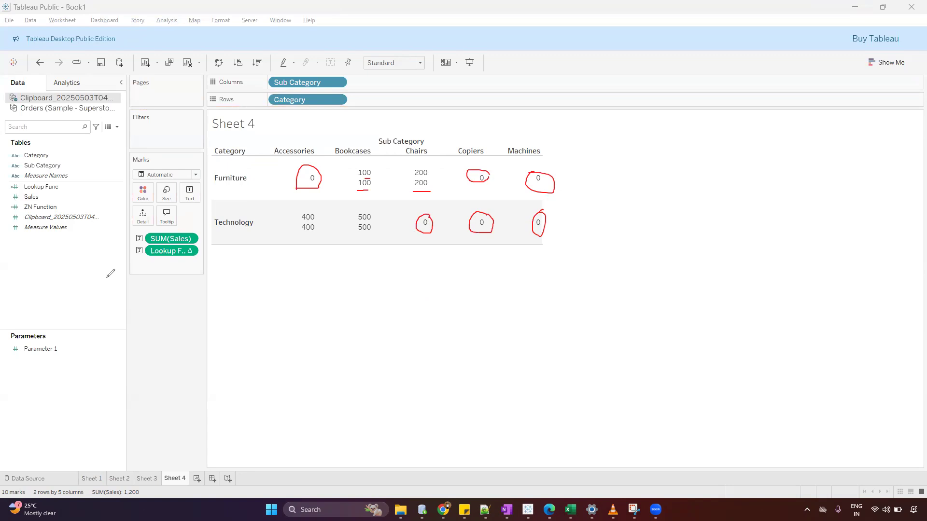
key(Escape)
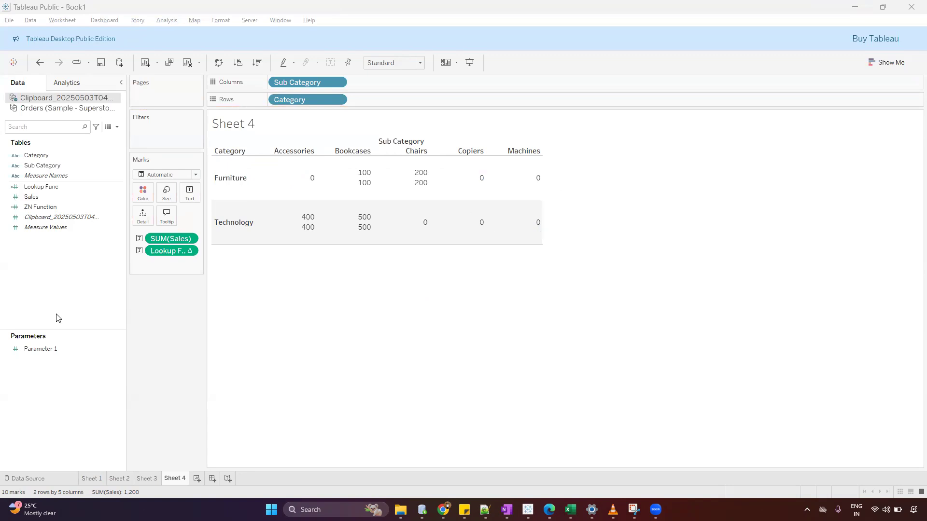
Set the then result for null Sales in the Lookup Func formula to 999 and save the calculation.
right_click(58, 188)
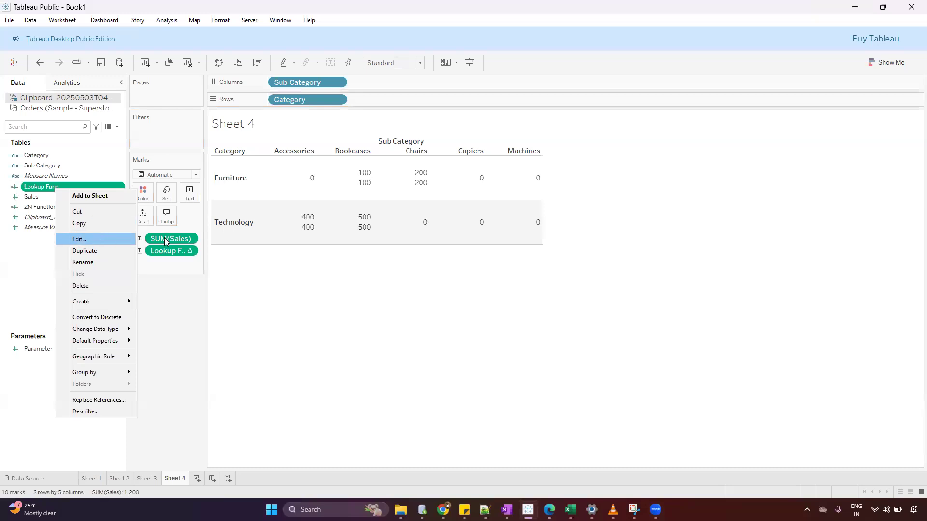
click(92, 239)
click(387, 309)
key(BackSpace)
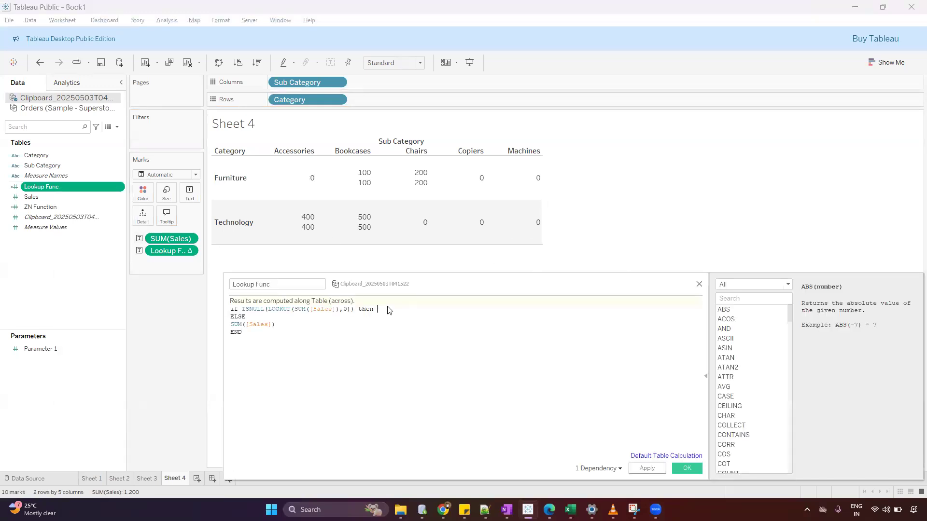
click(691, 468)
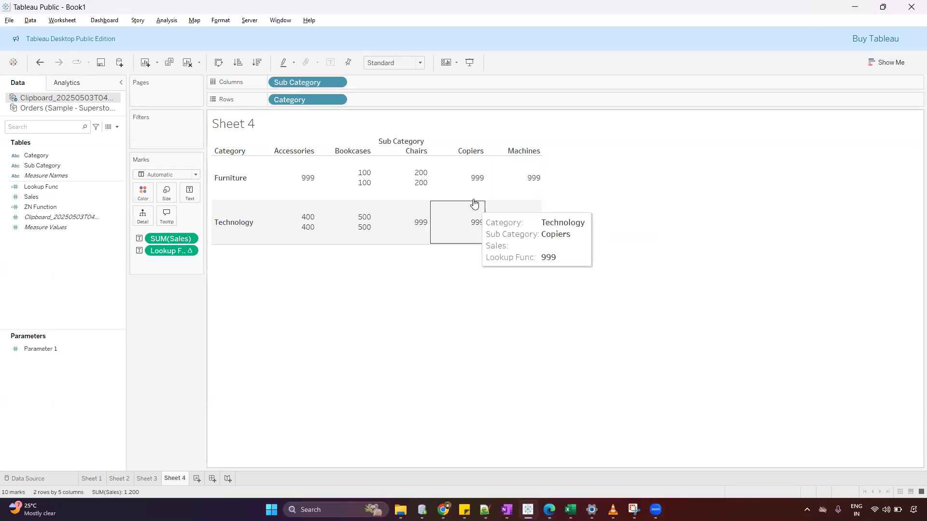